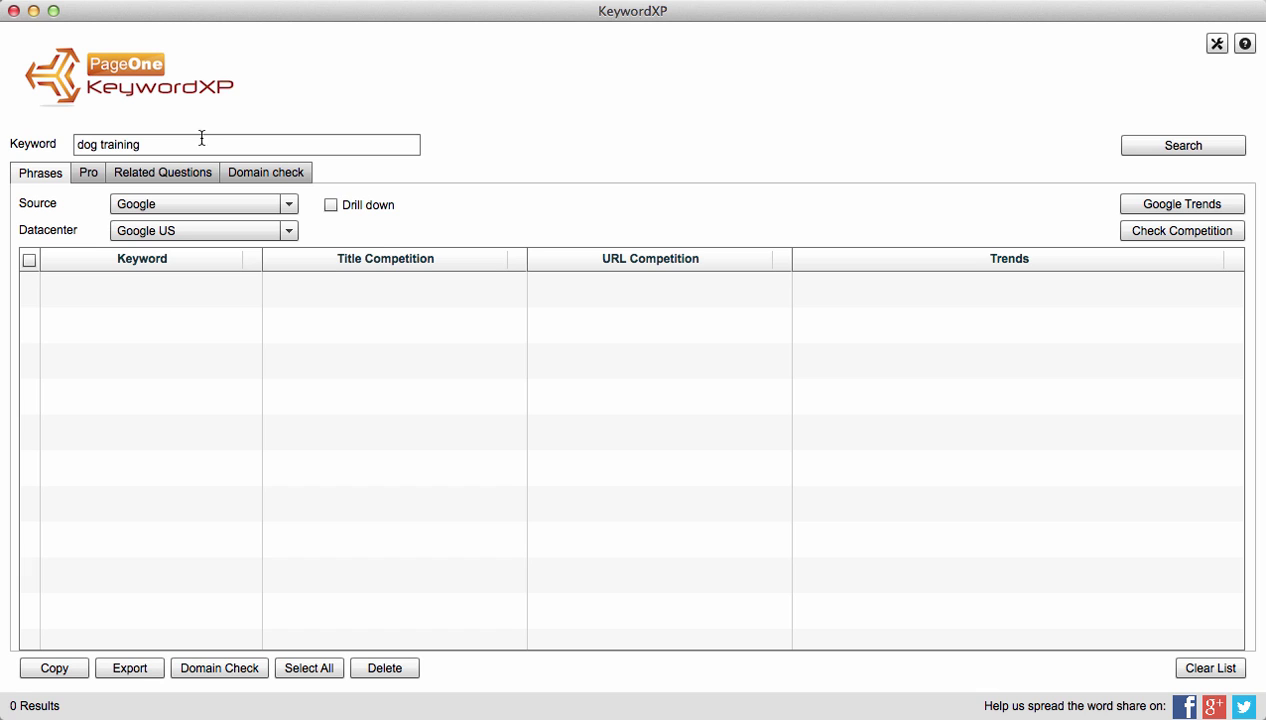
Run a keyword search for 'dog training' with Google as the source.
{"action": "left_click", "coordinate": [282, 205]}
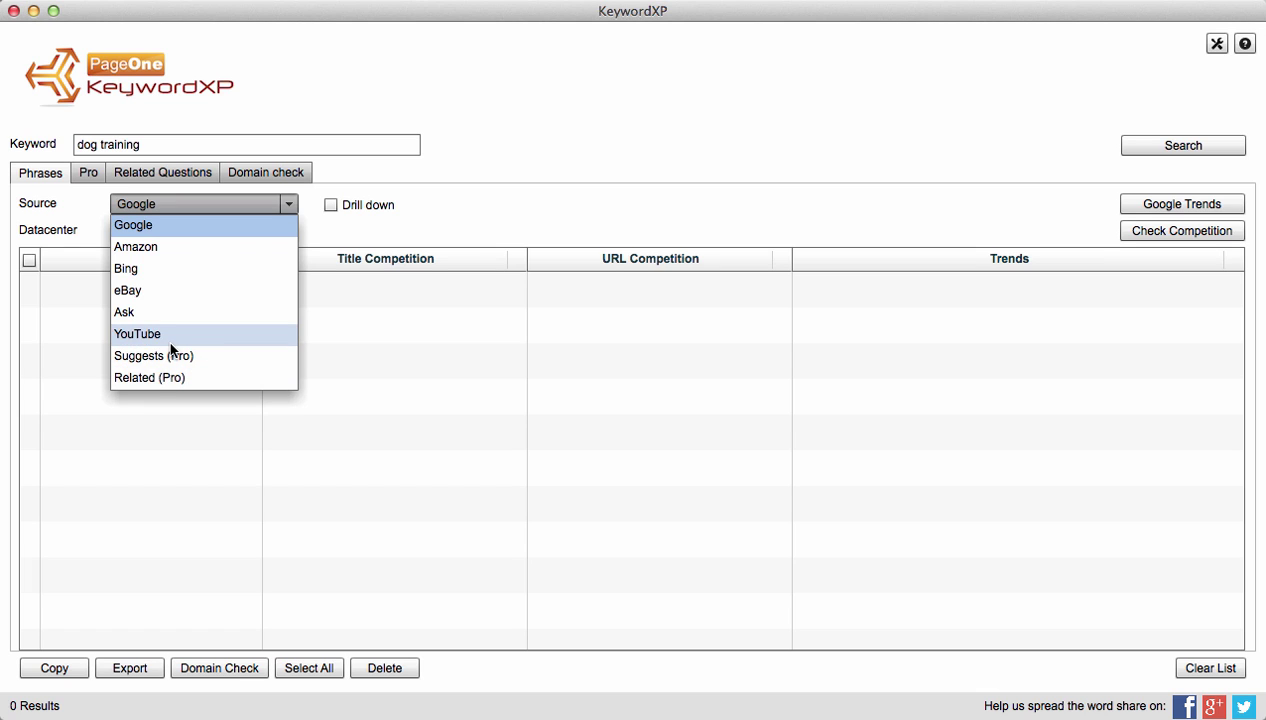
{"action": "left_click", "coordinate": [152, 148]}
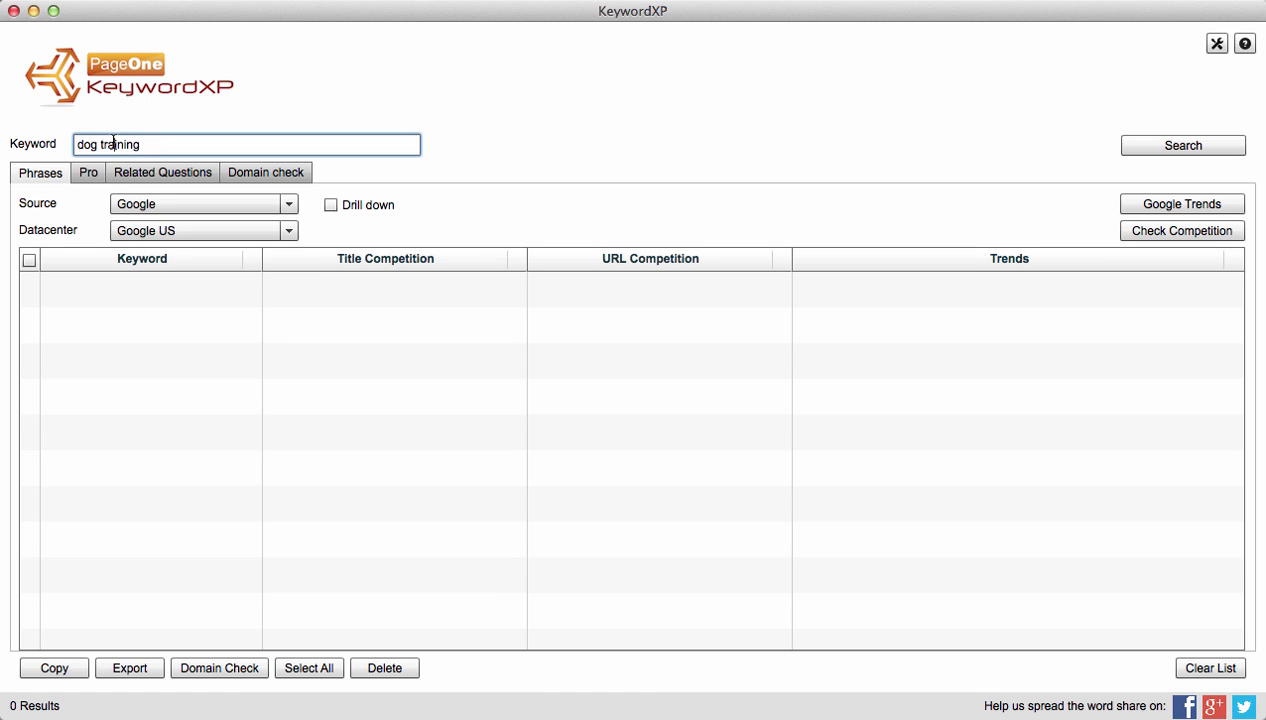
{"action": "left_click_drag", "start_coordinate": [146, 142], "coordinate": [75, 142]}
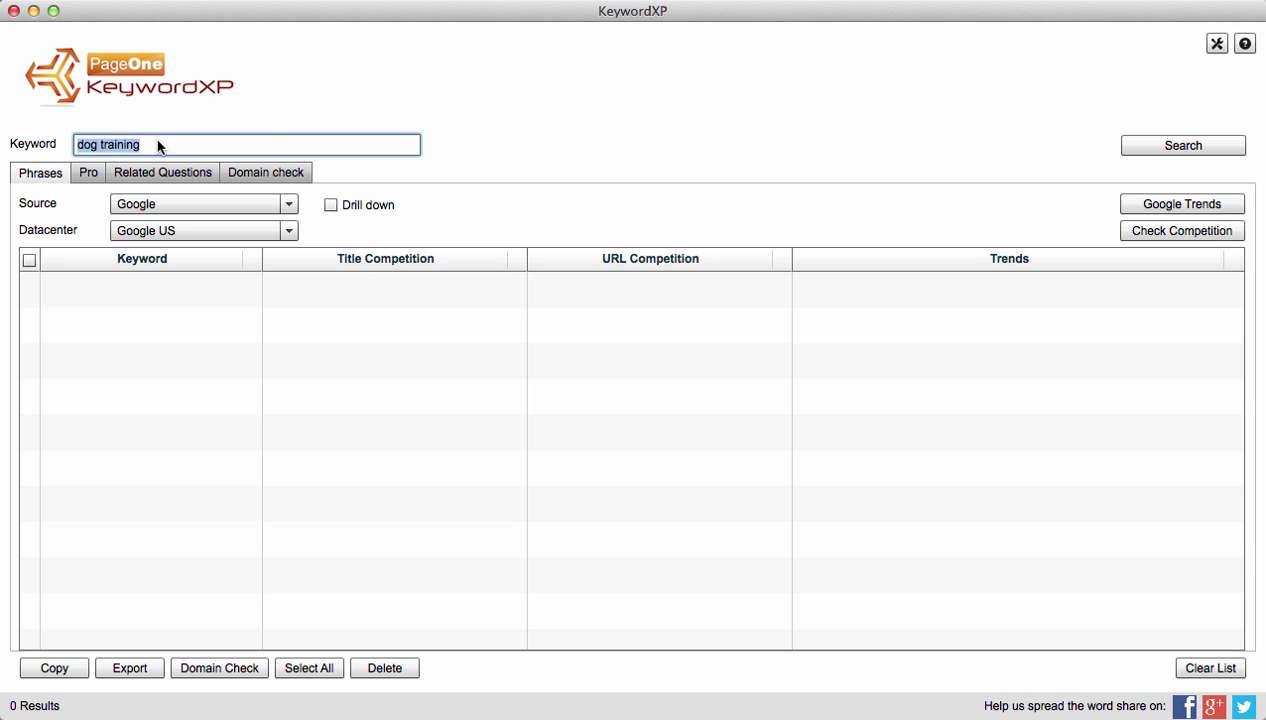
{"action": "left_click", "coordinate": [1150, 145]}
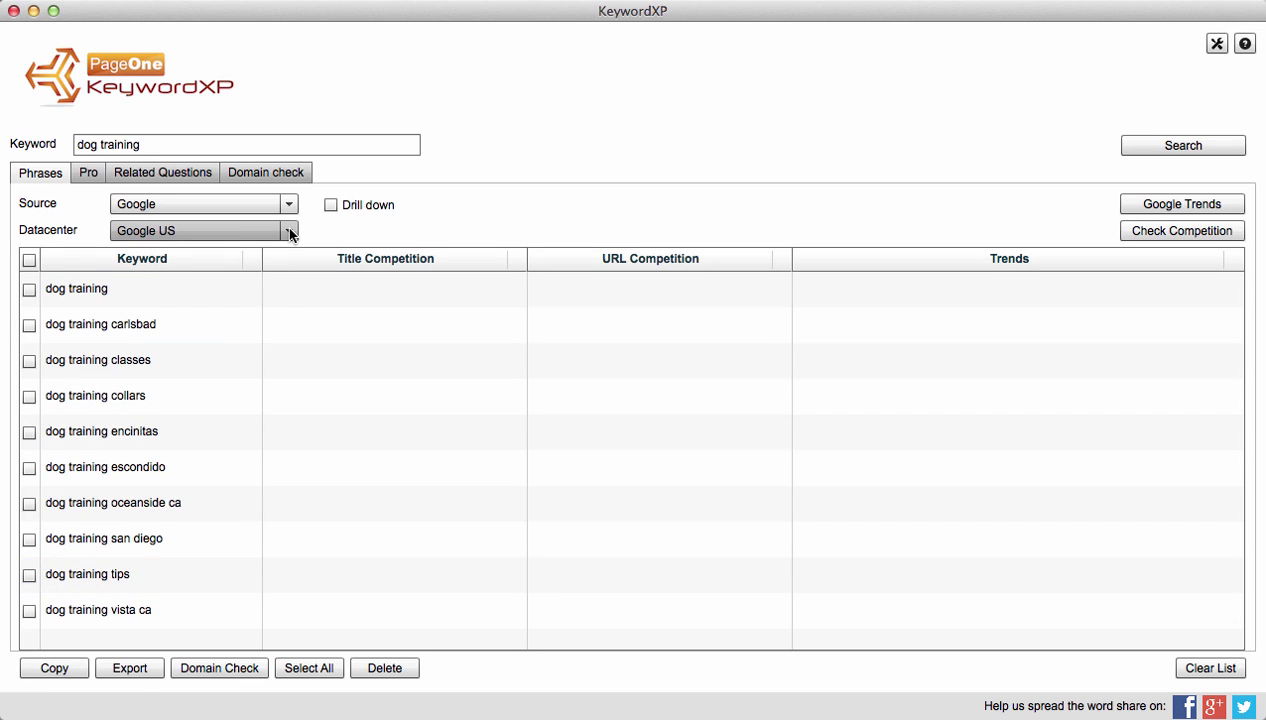
Switch the datacenter to Google DE, clear the list, and re-search to get 10 keywords.
{"action": "left_click", "coordinate": [288, 229]}
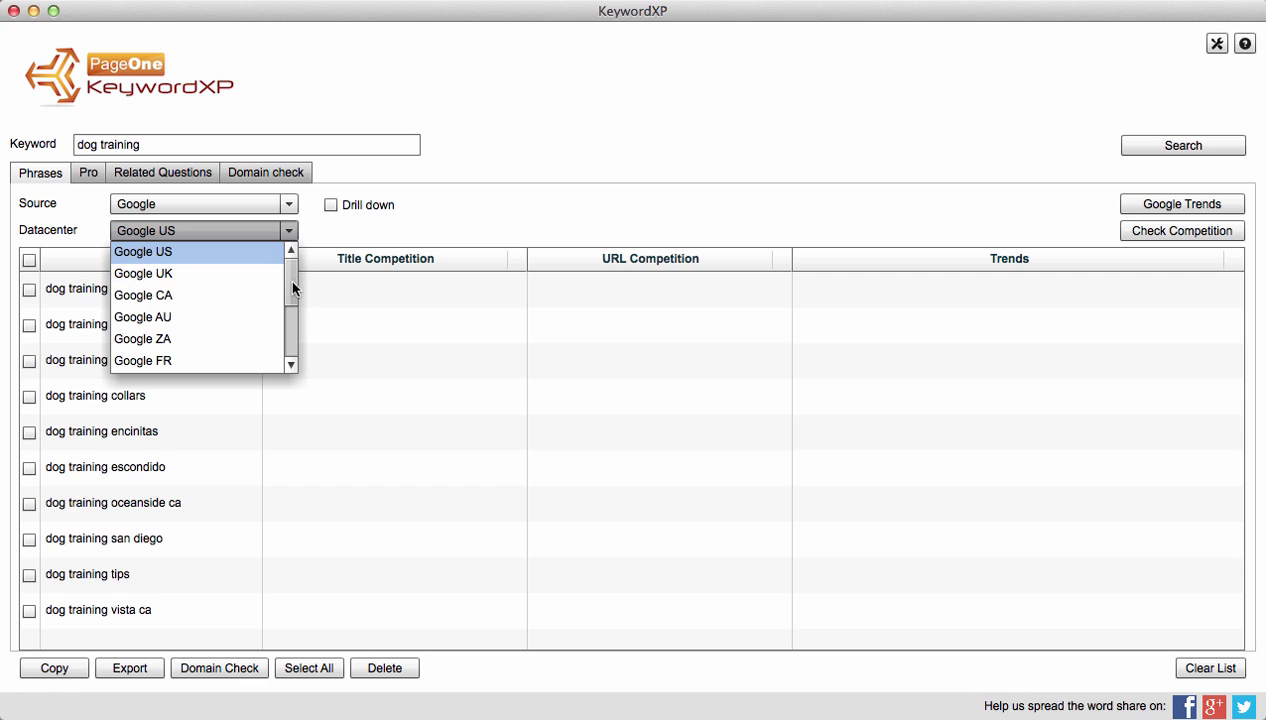
{"action": "scroll", "coordinate": [293, 289], "scroll_direction": "down", "scroll_amount": 2}
{"action": "scroll", "coordinate": [288, 307], "scroll_direction": "down", "scroll_amount": 1}
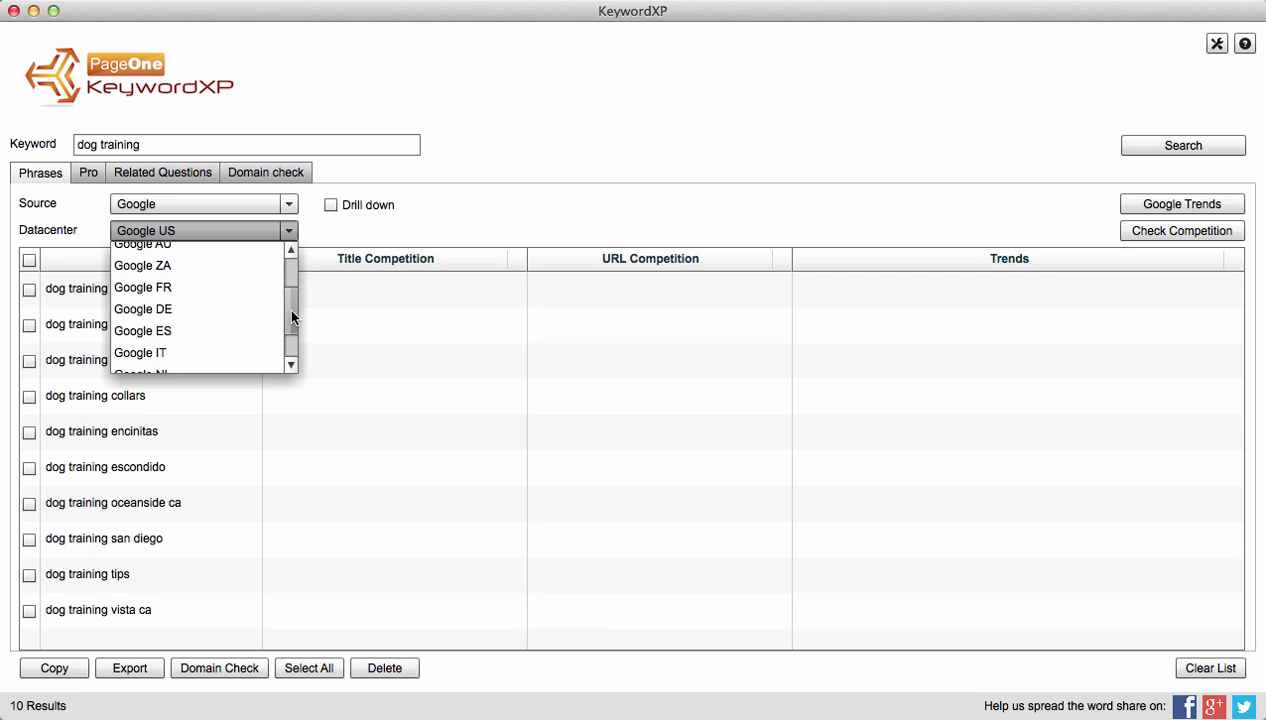
{"action": "left_click", "coordinate": [157, 311]}
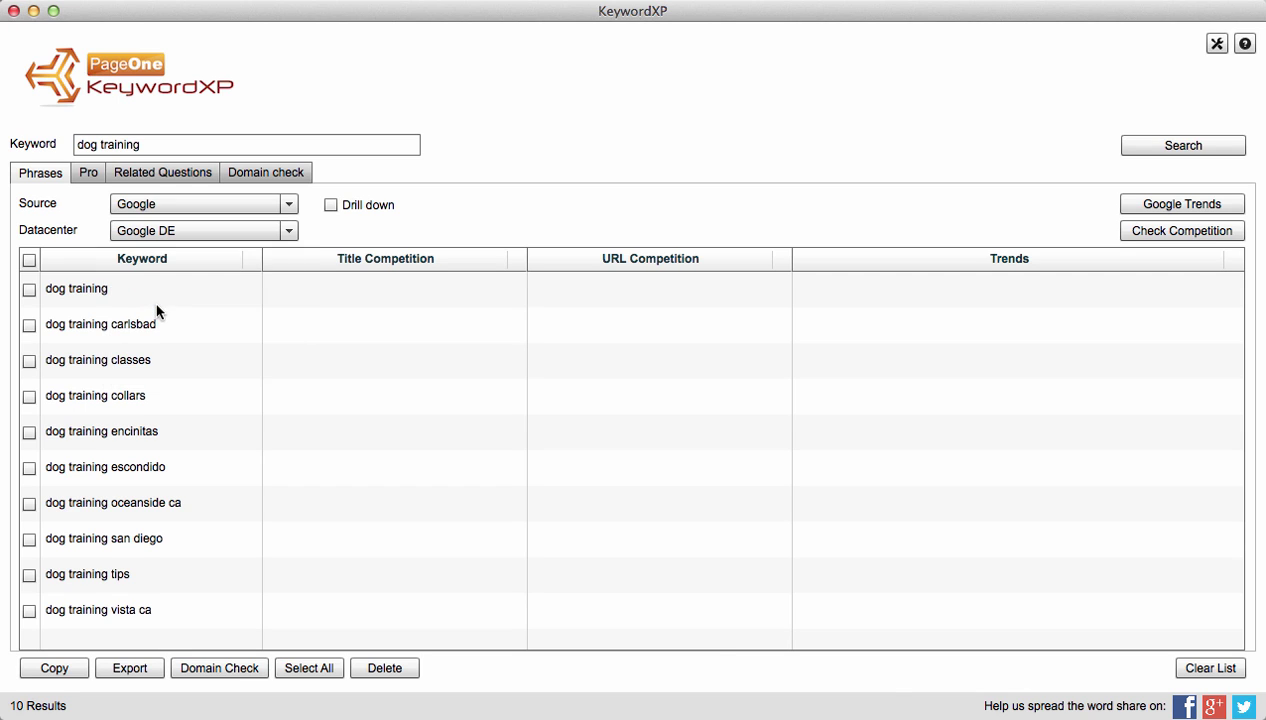
{"action": "left_click", "coordinate": [1218, 670]}
{"action": "left_click", "coordinate": [1158, 151]}
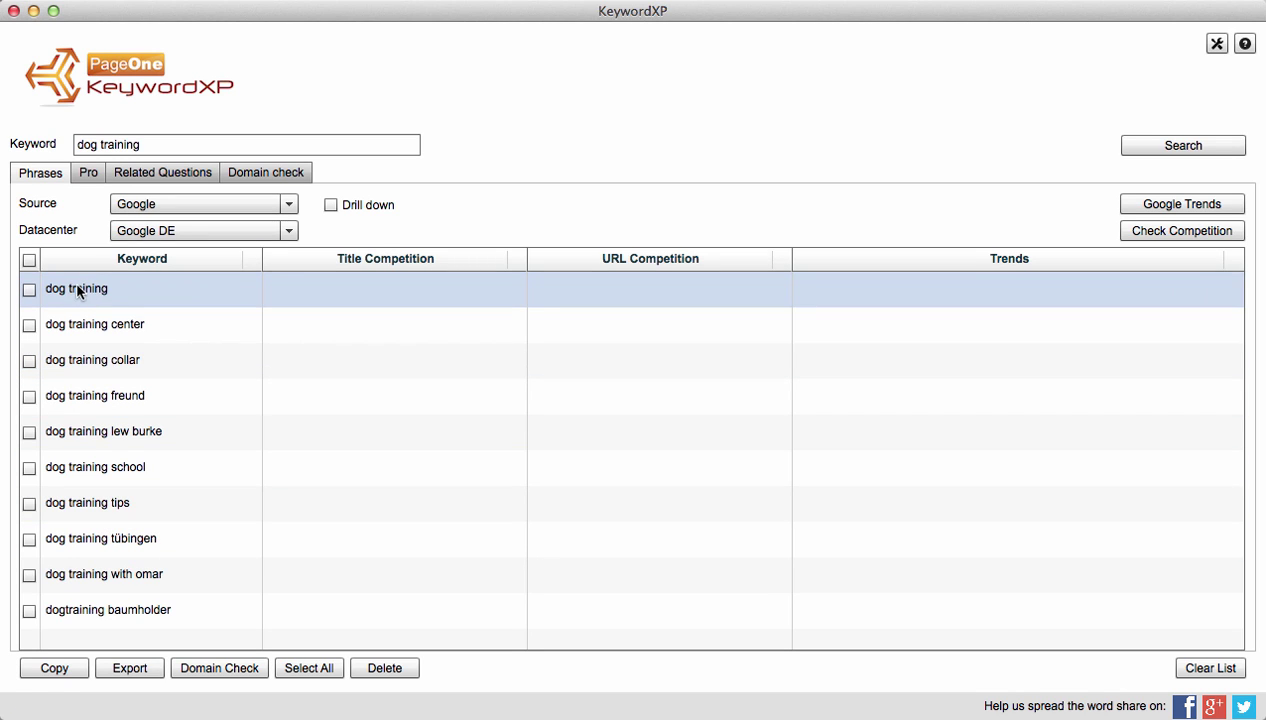
{"action": "left_click", "coordinate": [178, 232]}
{"action": "scroll", "coordinate": [200, 280], "scroll_direction": "up", "scroll_amount": 3}
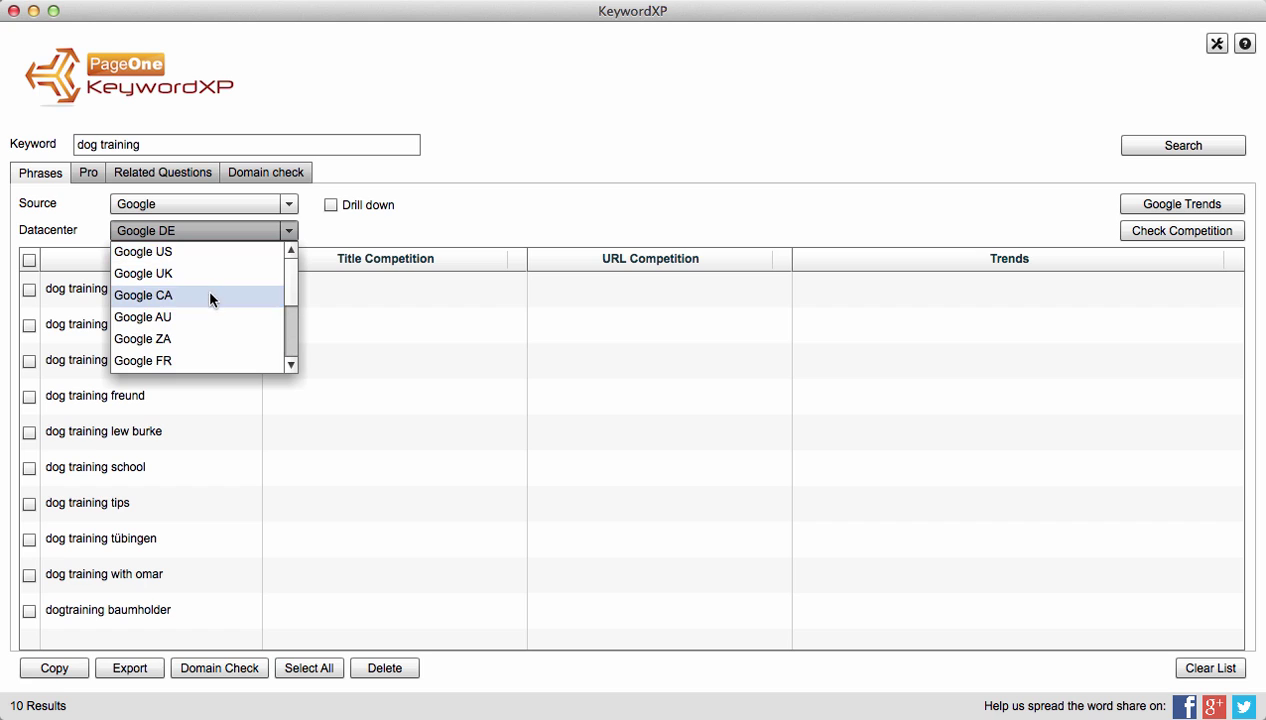
Switch back to Google US, then check and expand 'dog training center' into sub-keywords.
{"action": "left_click", "coordinate": [181, 254]}
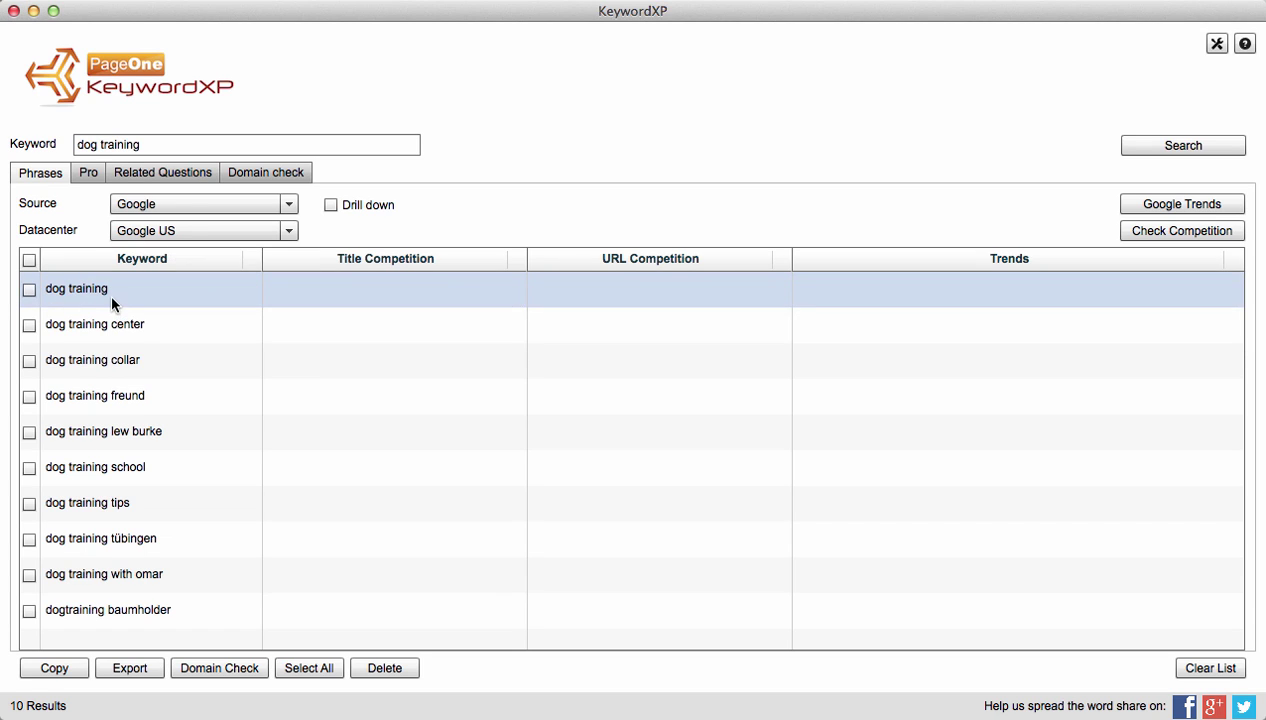
{"action": "left_click", "coordinate": [105, 327]}
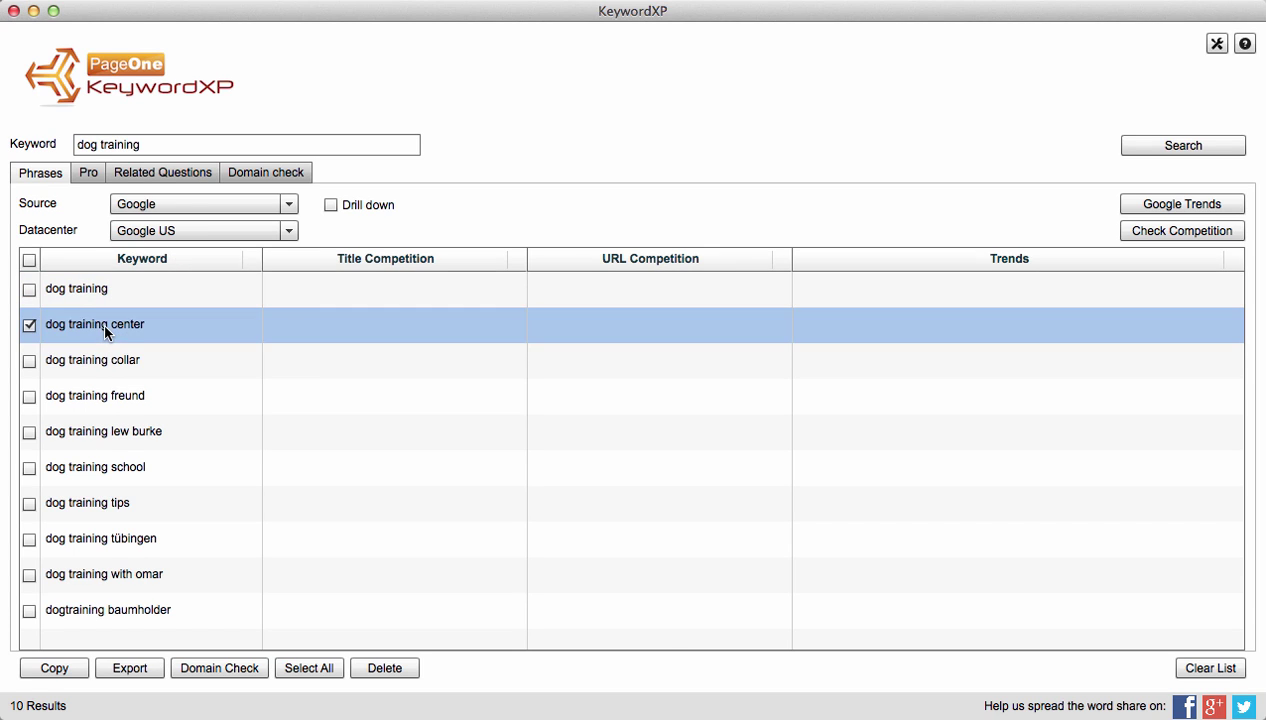
{"action": "double_click", "coordinate": [137, 332]}
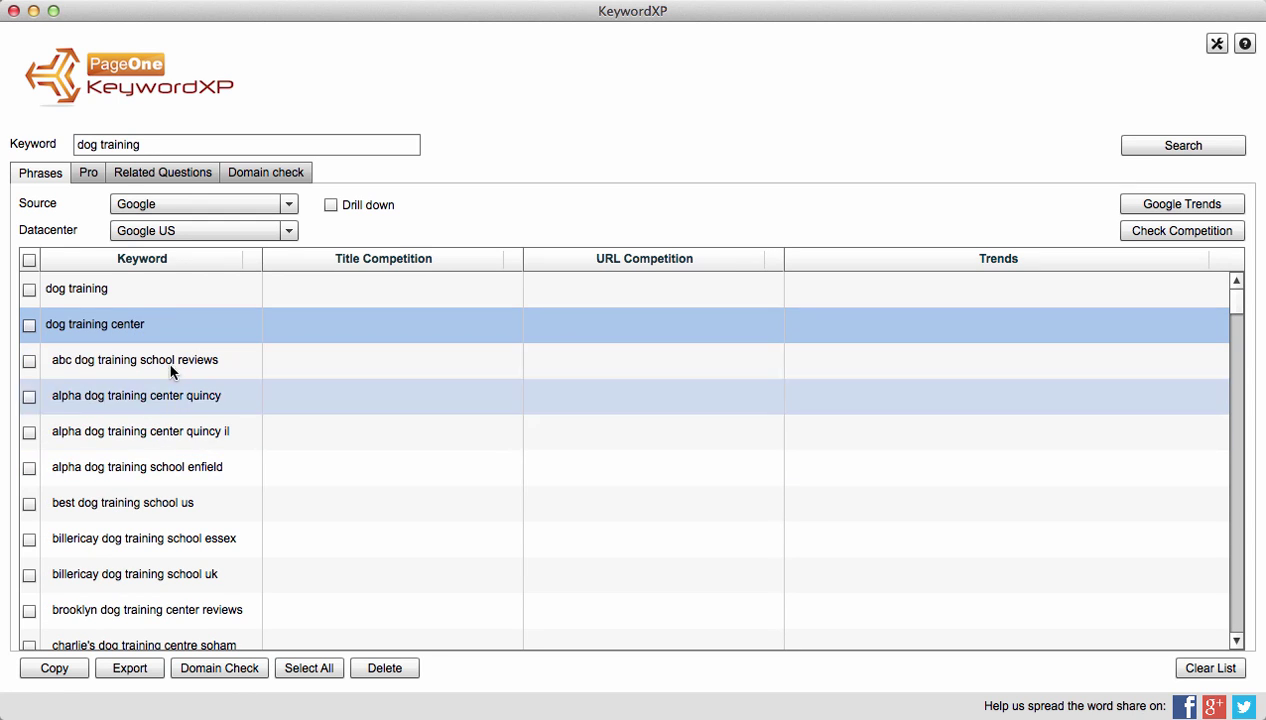
Check the 'abc dog training school reviews' sub-keyword among the 143 results.
{"action": "scroll", "coordinate": [170, 481], "scroll_direction": "down", "scroll_amount": 1}
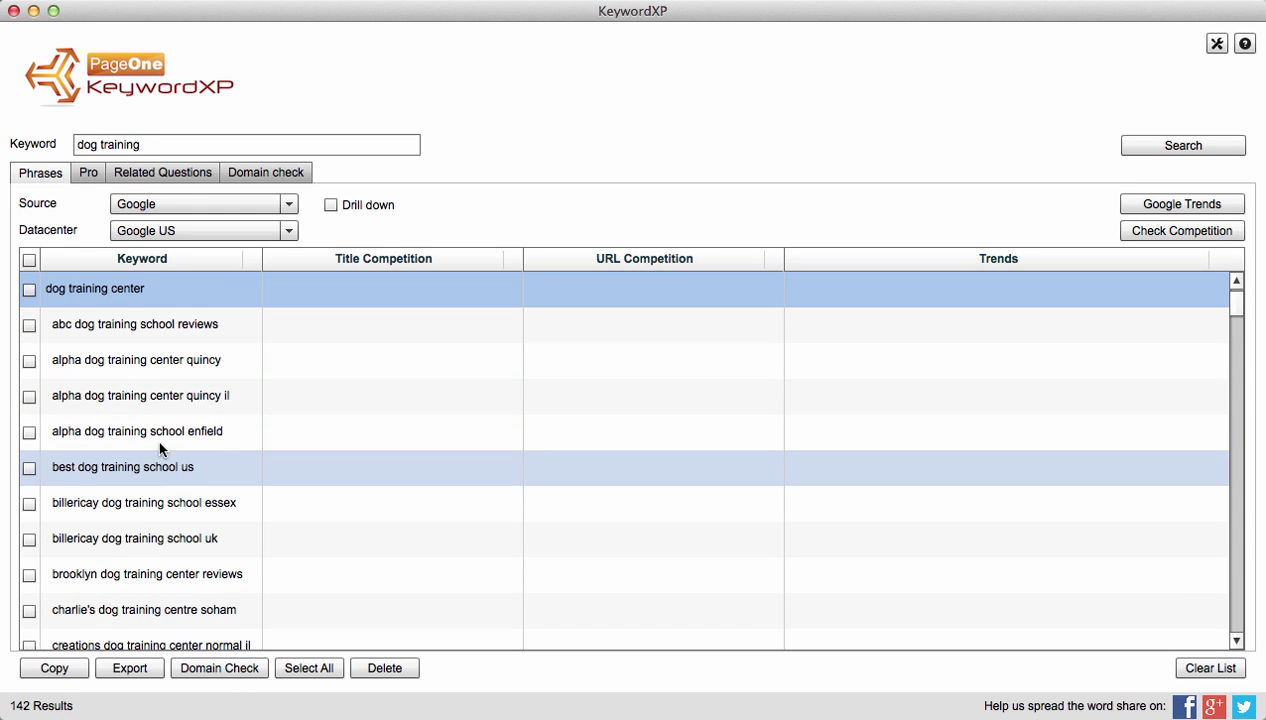
{"action": "scroll", "coordinate": [142, 562], "scroll_direction": "down", "scroll_amount": 3}
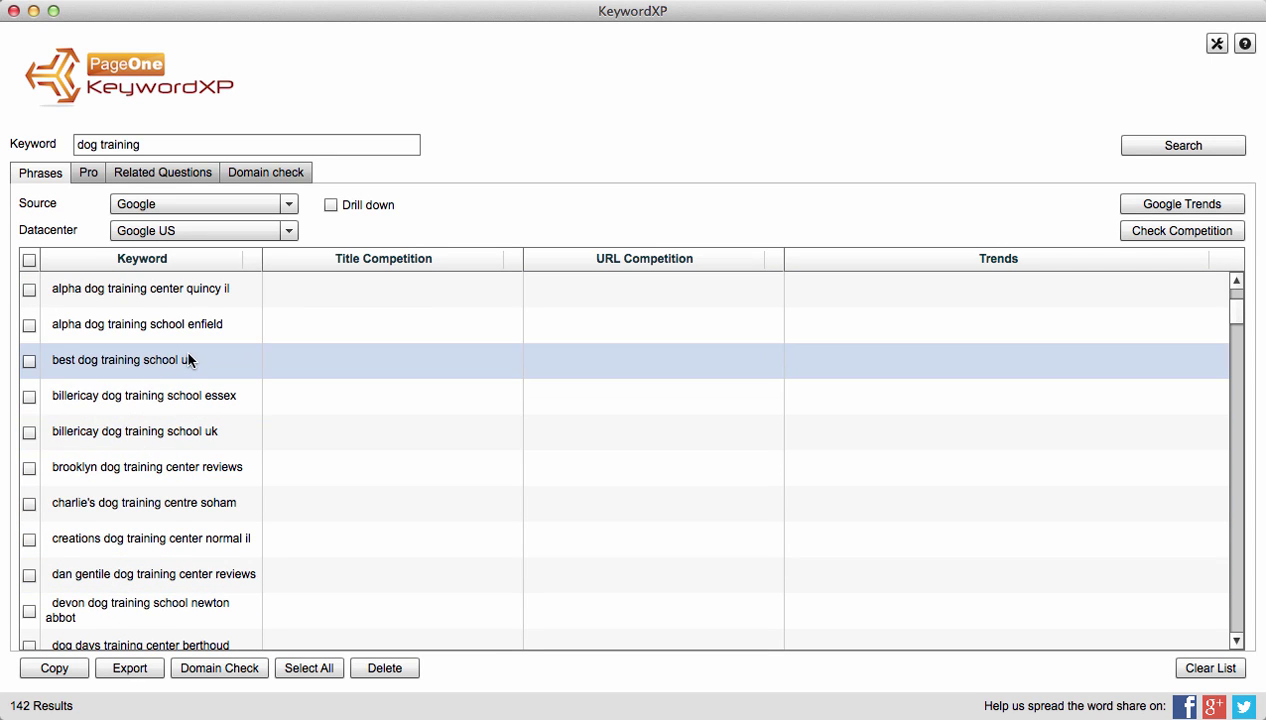
{"action": "scroll", "coordinate": [186, 355], "scroll_direction": "up", "scroll_amount": 1}
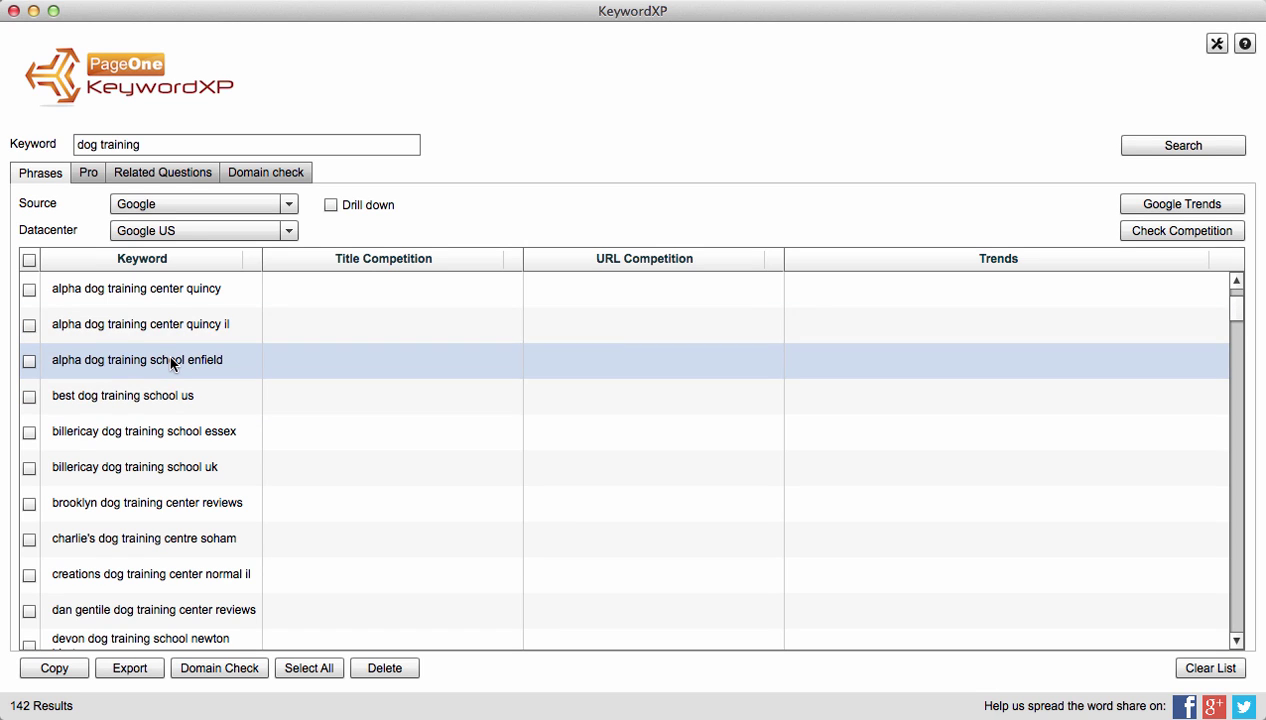
{"action": "scroll", "coordinate": [166, 360], "scroll_direction": "up", "scroll_amount": 3}
{"action": "left_click", "coordinate": [160, 363]}
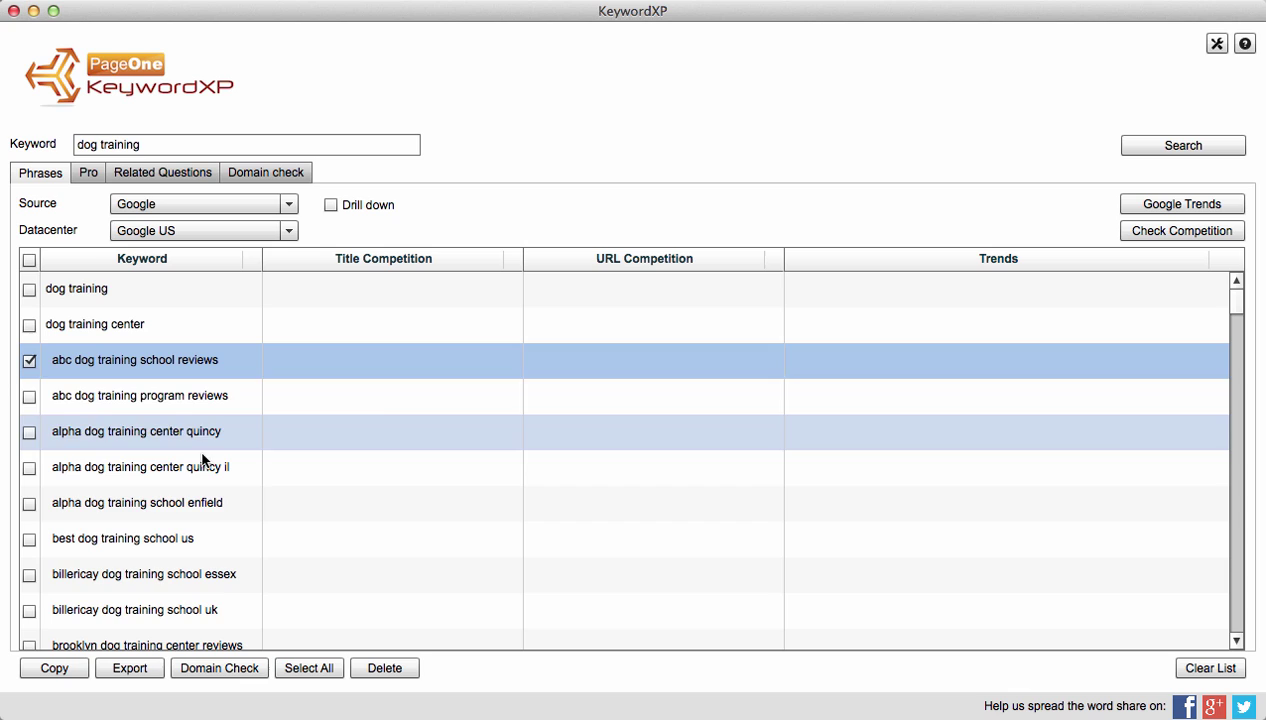
Clear the list and run a drill-down search for 'dog training', collecting 249 keywords.
{"action": "left_click", "coordinate": [1210, 668]}
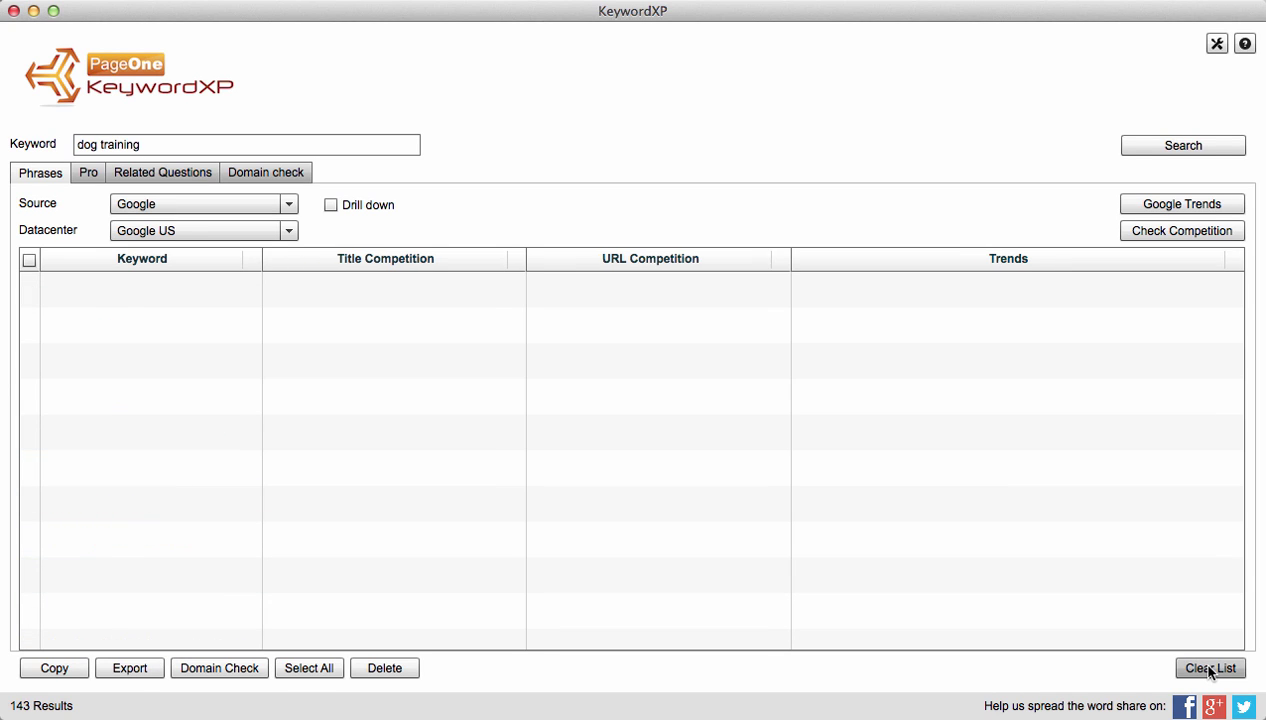
{"action": "left_click", "coordinate": [331, 206]}
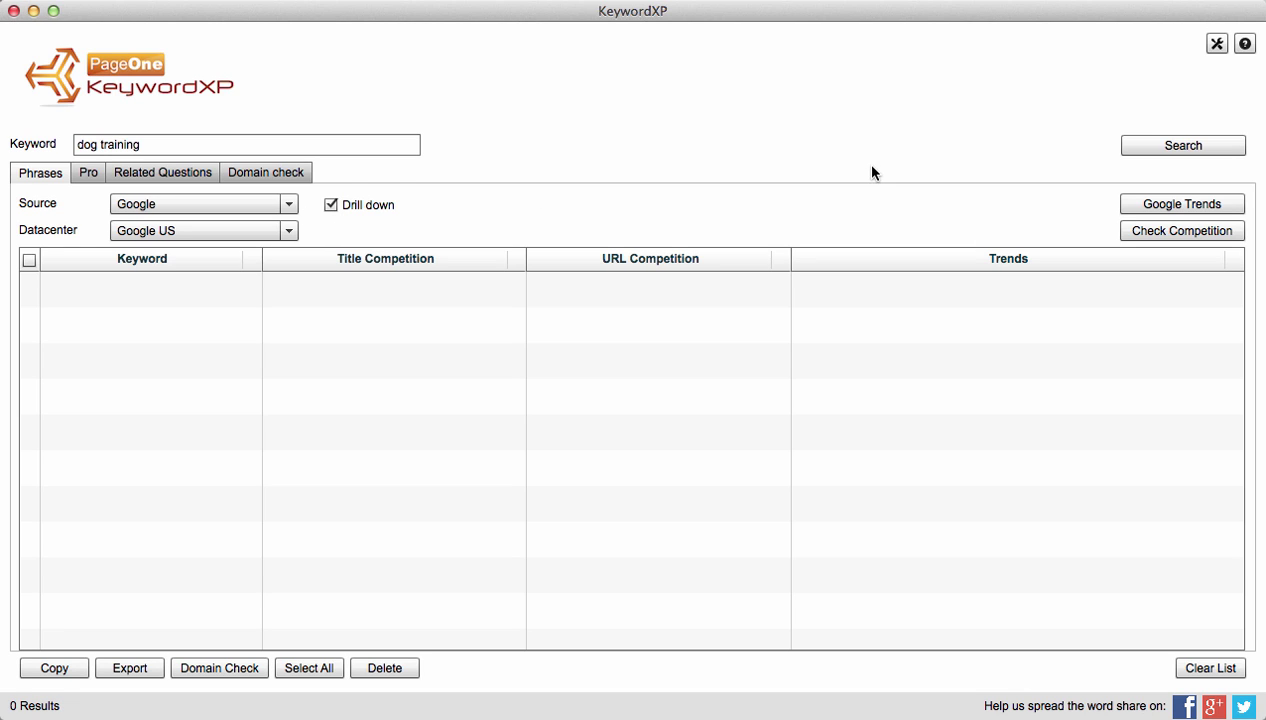
{"action": "left_click", "coordinate": [1173, 153]}
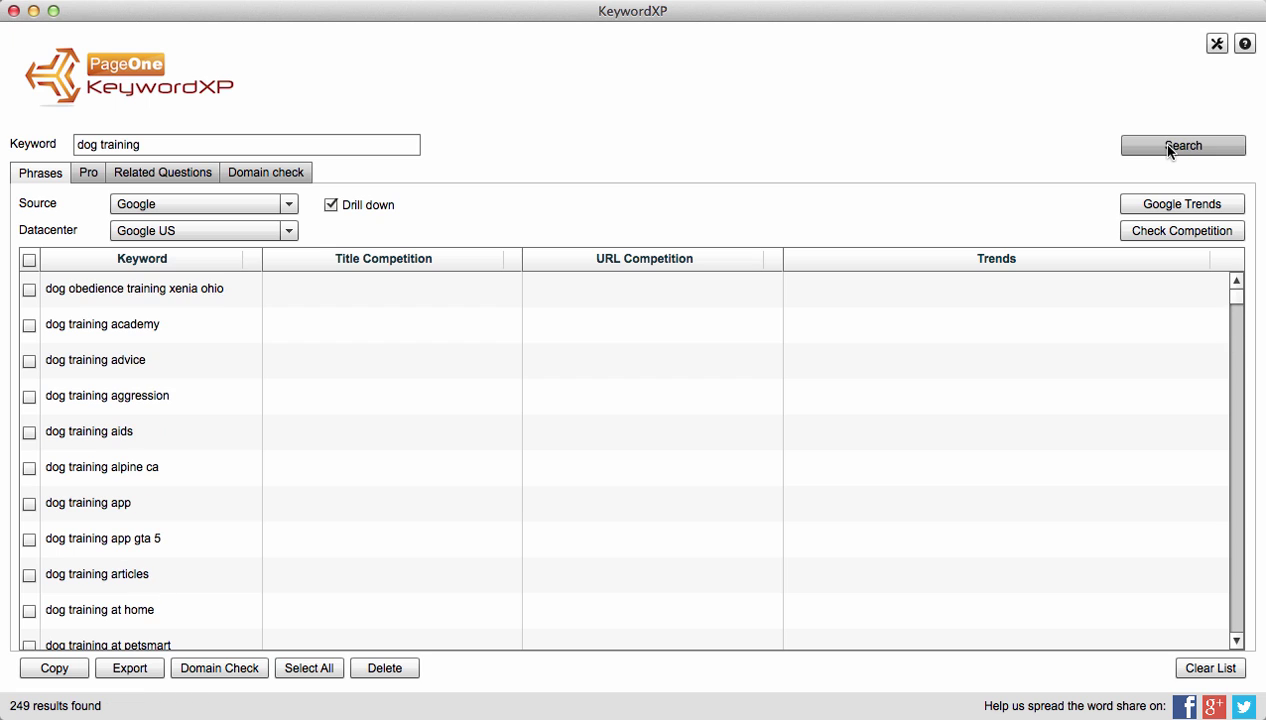
{"action": "left_click", "coordinate": [370, 458]}
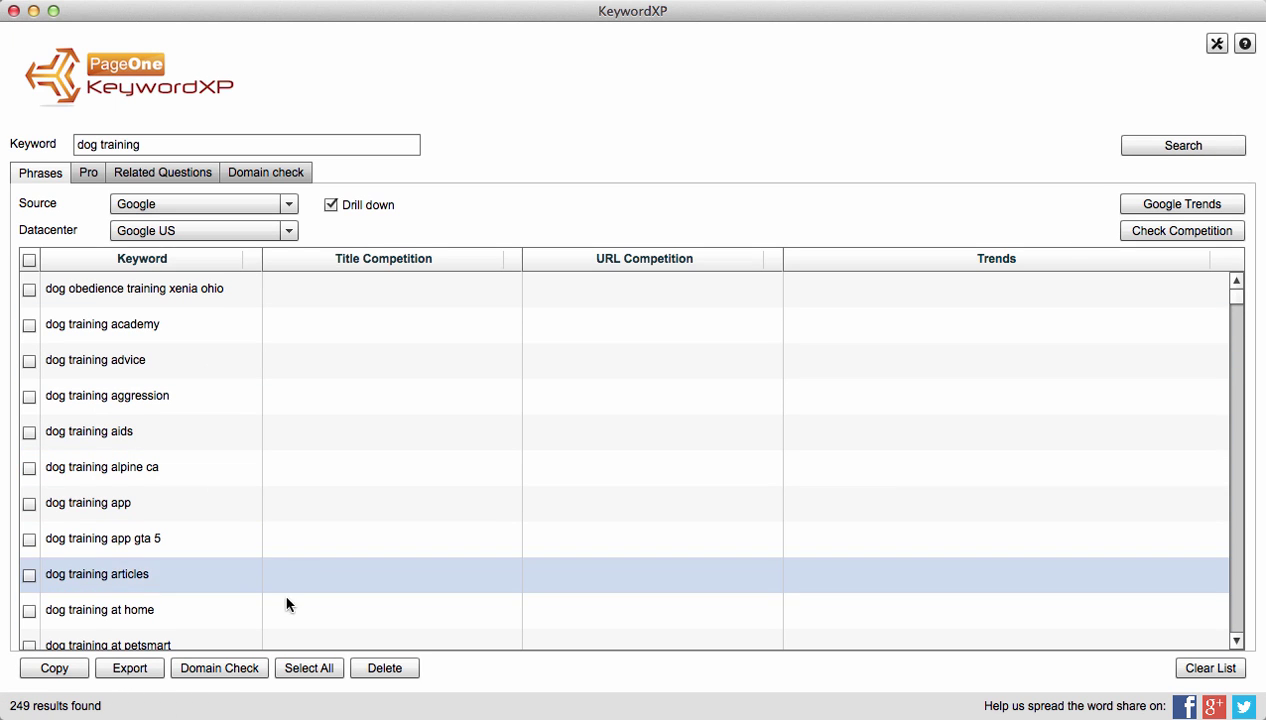
Scroll through the 249 drill-down results, then switch drill-down off.
{"action": "scroll", "coordinate": [300, 585], "scroll_direction": "down", "scroll_amount": 3}
{"action": "scroll", "coordinate": [308, 572], "scroll_direction": "down", "scroll_amount": 5}
{"action": "scroll", "coordinate": [308, 572], "scroll_direction": "down", "scroll_amount": 5}
{"action": "scroll", "coordinate": [280, 567], "scroll_direction": "down", "scroll_amount": 2}
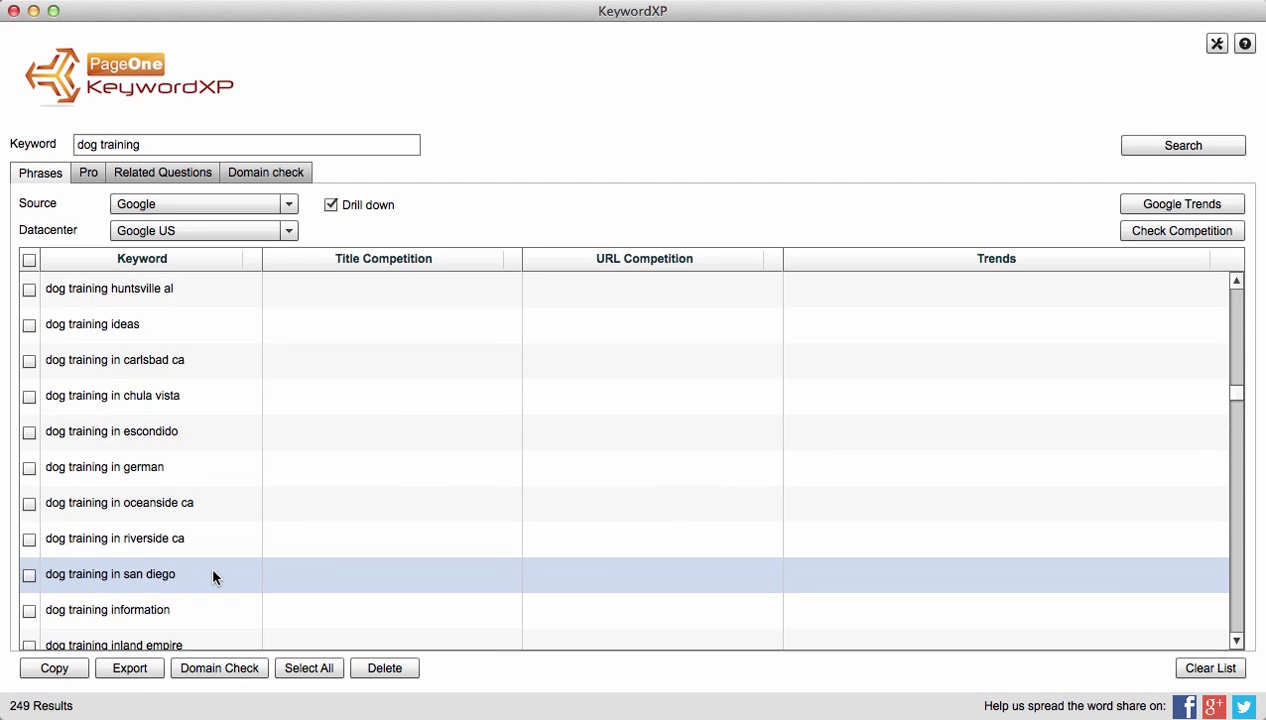
{"action": "scroll", "coordinate": [212, 576], "scroll_direction": "down", "scroll_amount": 4}
{"action": "scroll", "coordinate": [212, 576], "scroll_direction": "down", "scroll_amount": 5}
{"action": "scroll", "coordinate": [212, 576], "scroll_direction": "down", "scroll_amount": 5}
{"action": "scroll", "coordinate": [212, 576], "scroll_direction": "down", "scroll_amount": 4}
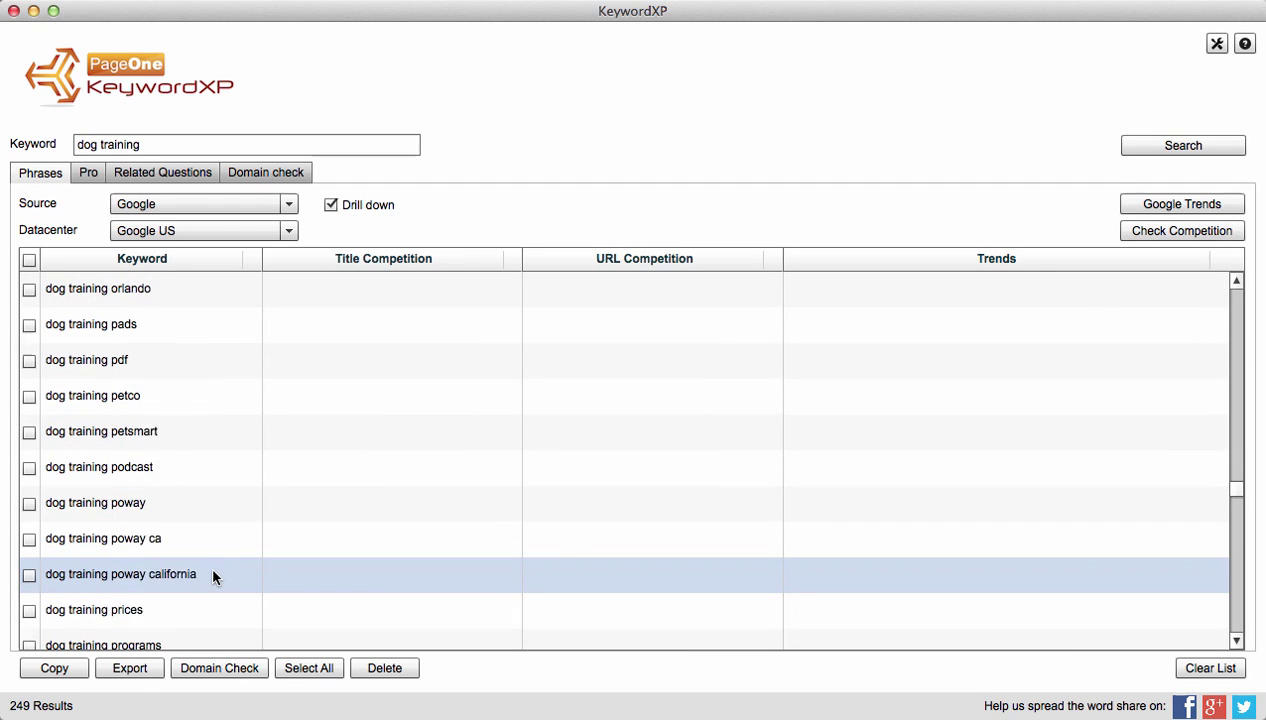
{"action": "scroll", "coordinate": [212, 576], "scroll_direction": "down", "scroll_amount": 1}
{"action": "scroll", "coordinate": [222, 420], "scroll_direction": "up", "scroll_amount": 10}
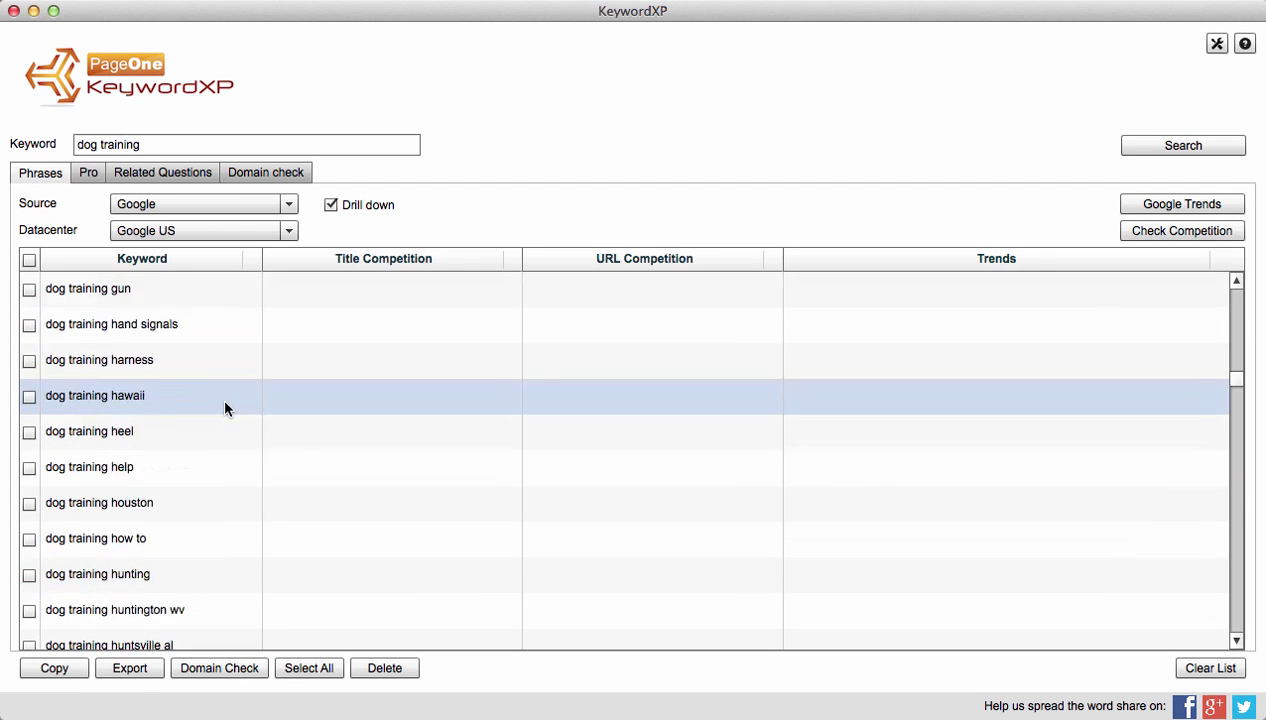
{"action": "scroll", "coordinate": [224, 408], "scroll_direction": "up", "scroll_amount": 10}
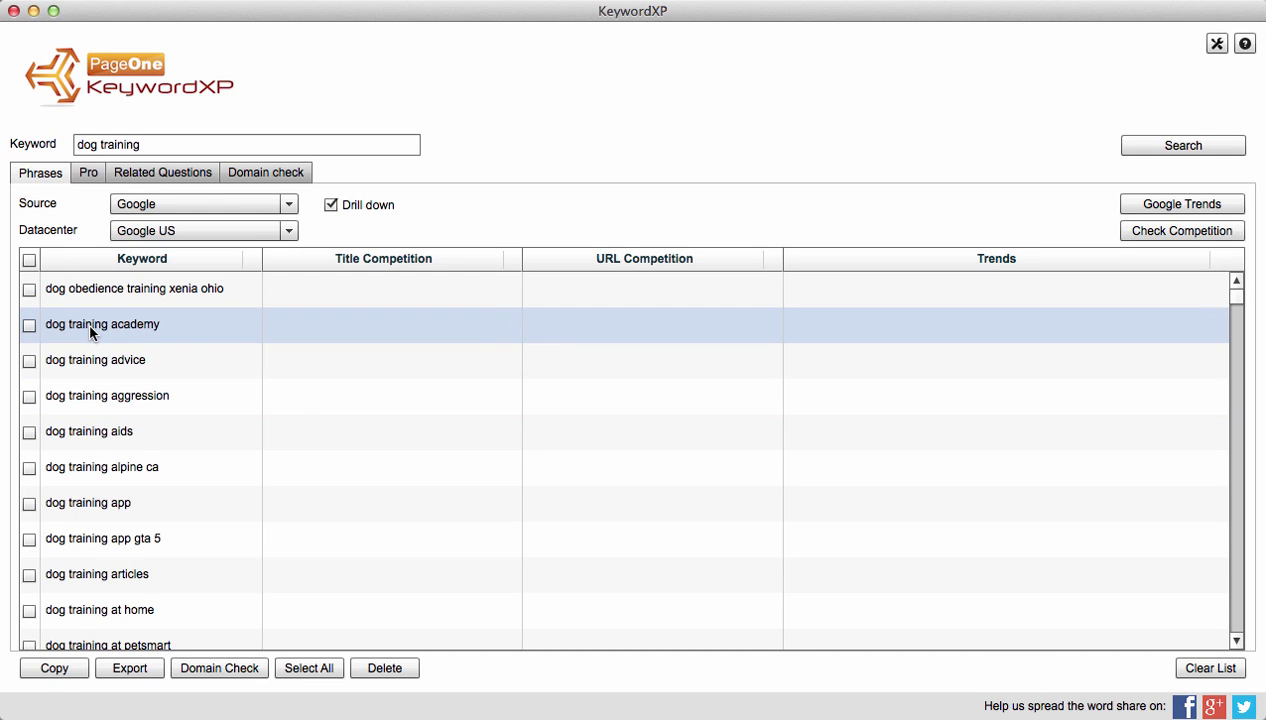
{"action": "left_click", "coordinate": [331, 206]}
Re-search 'dog training' into a fresh list of 10, select all, and fetch Google Trends sparklines.
{"action": "left_click", "coordinate": [1203, 670]}
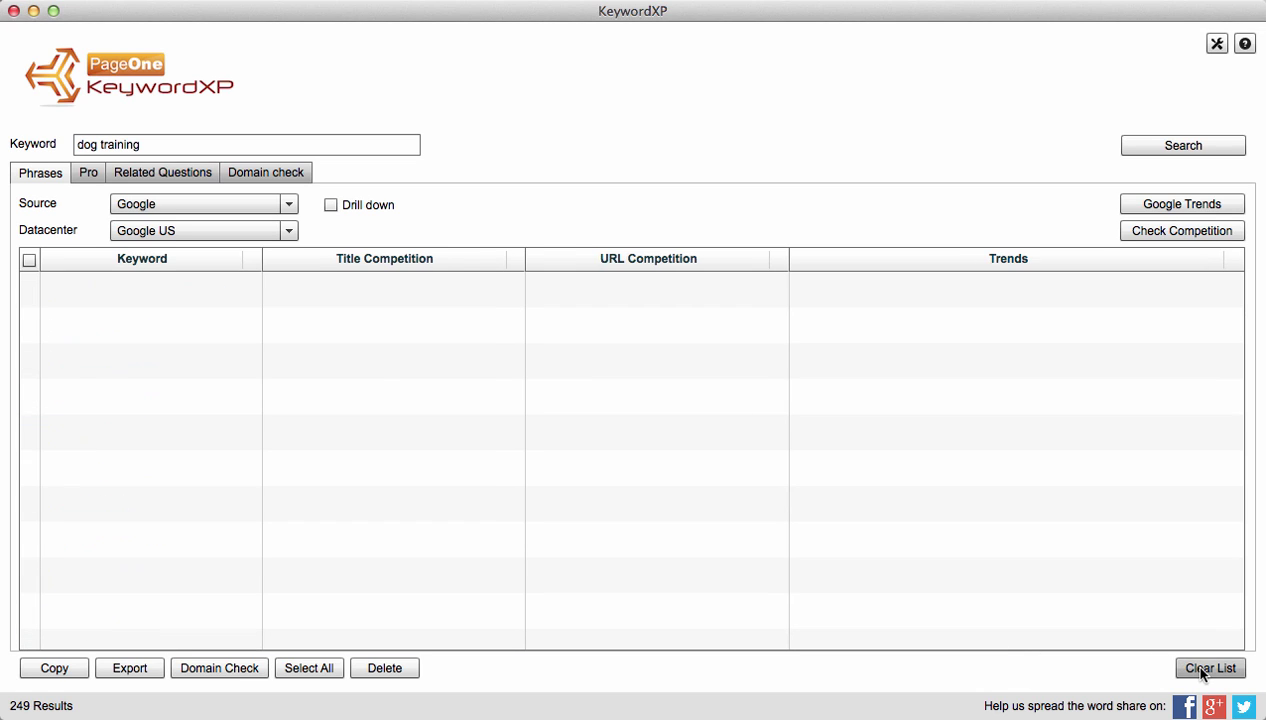
{"action": "left_click", "coordinate": [1126, 137]}
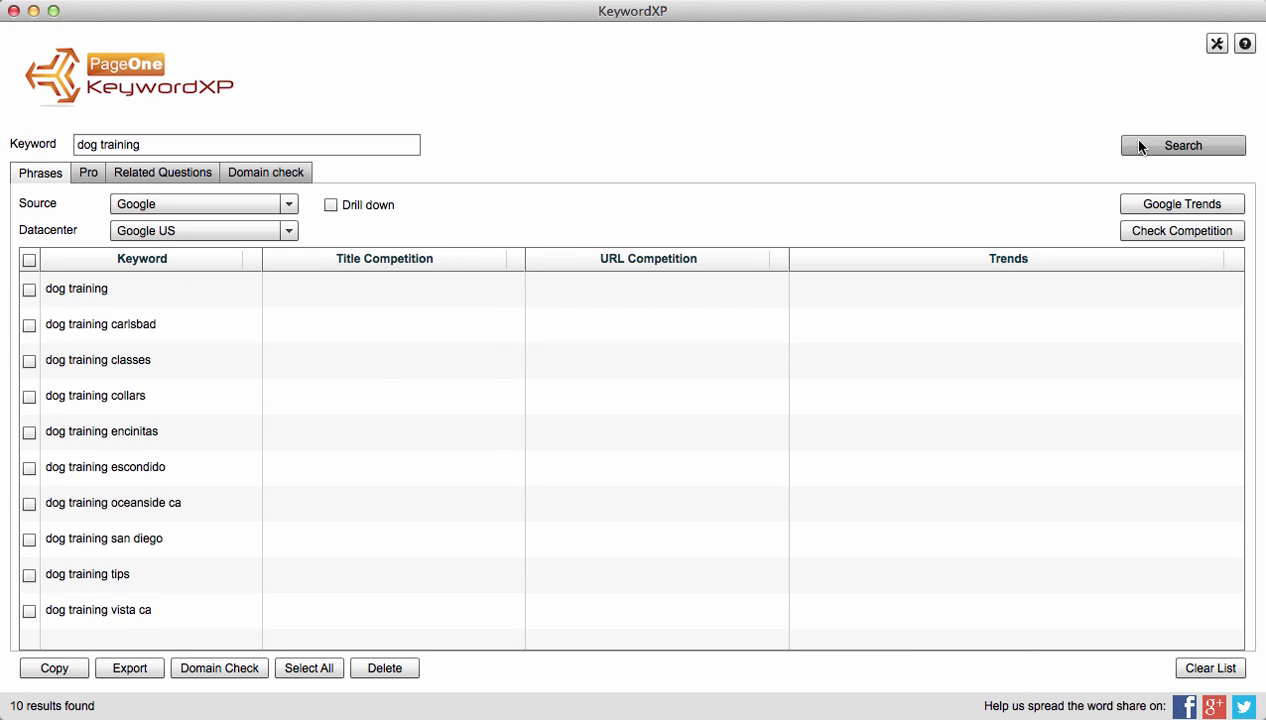
{"action": "left_click", "coordinate": [31, 262]}
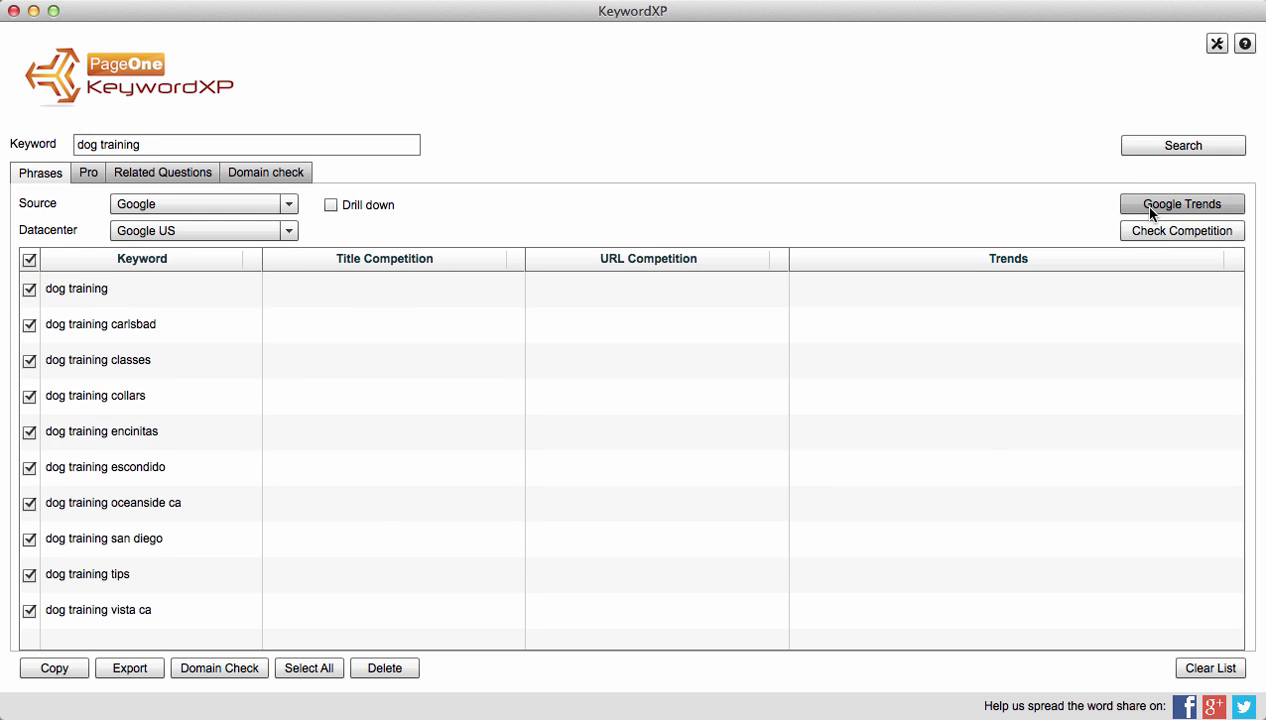
{"action": "left_click", "coordinate": [1140, 208]}
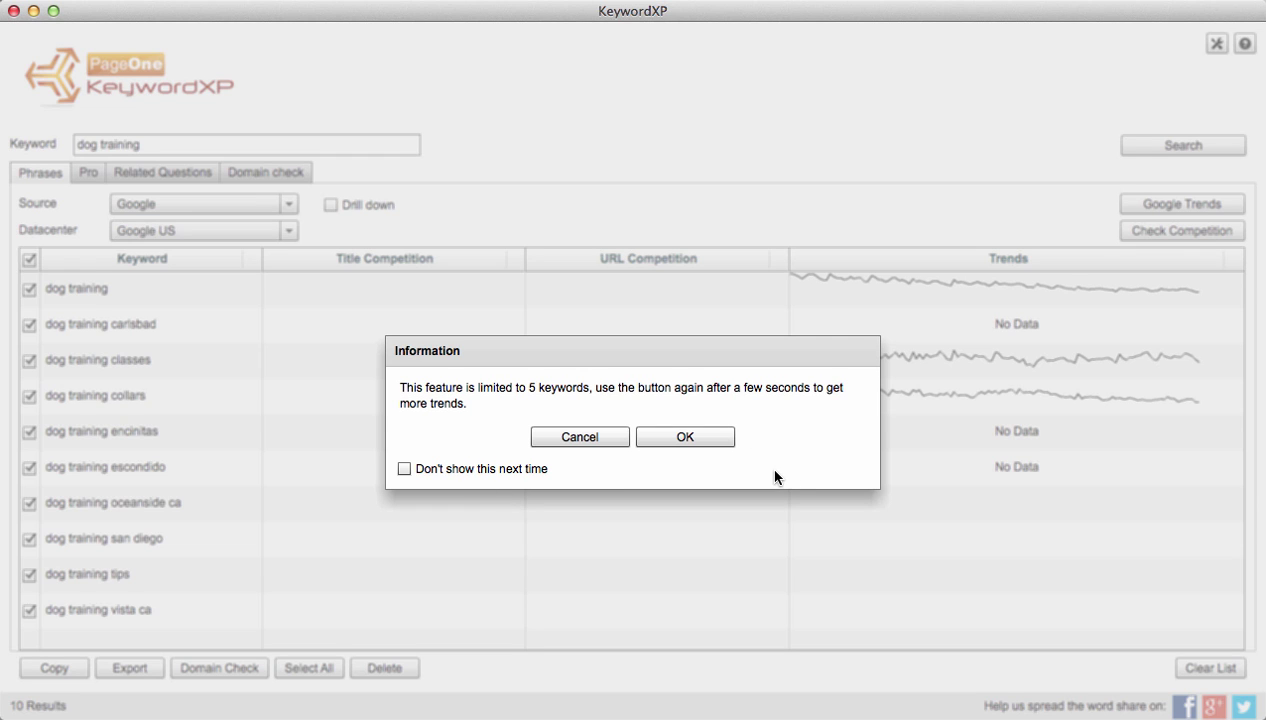
Dismiss the five-keyword limit notices and fetch trends until all ten keywords have sparklines.
{"action": "left_click", "coordinate": [700, 440]}
{"action": "left_click", "coordinate": [1220, 206]}
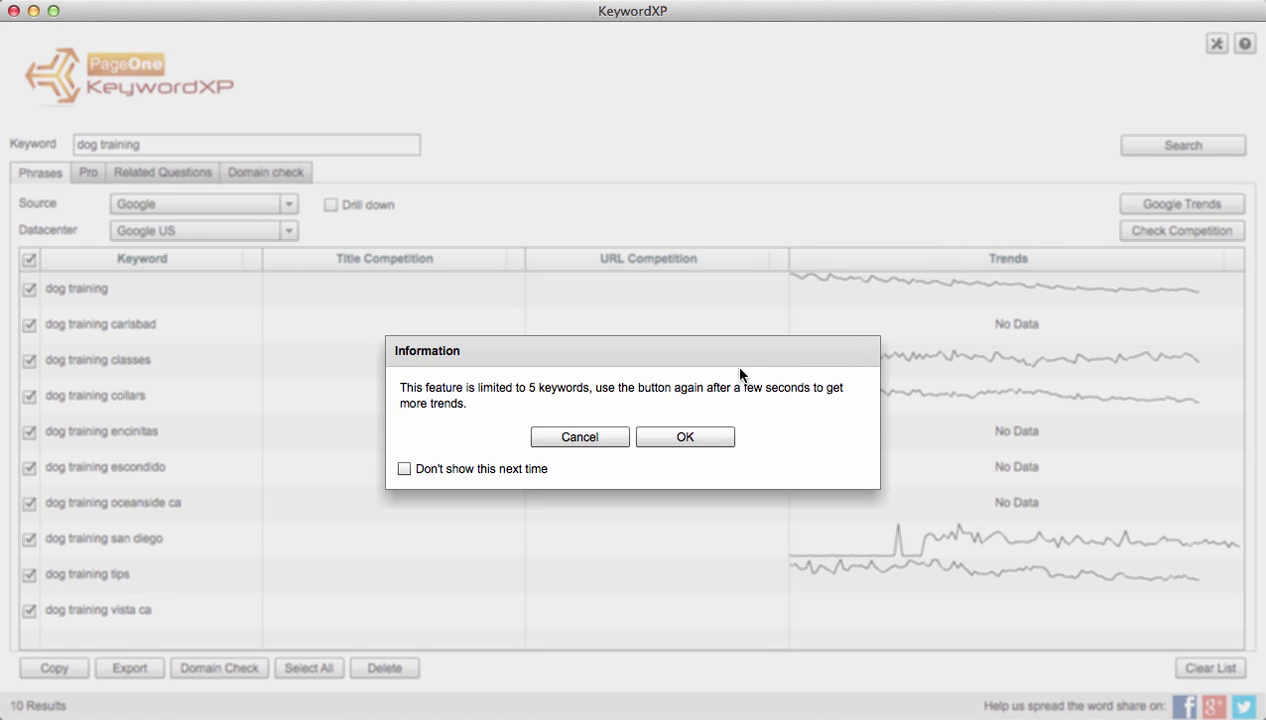
{"action": "left_click", "coordinate": [714, 437]}
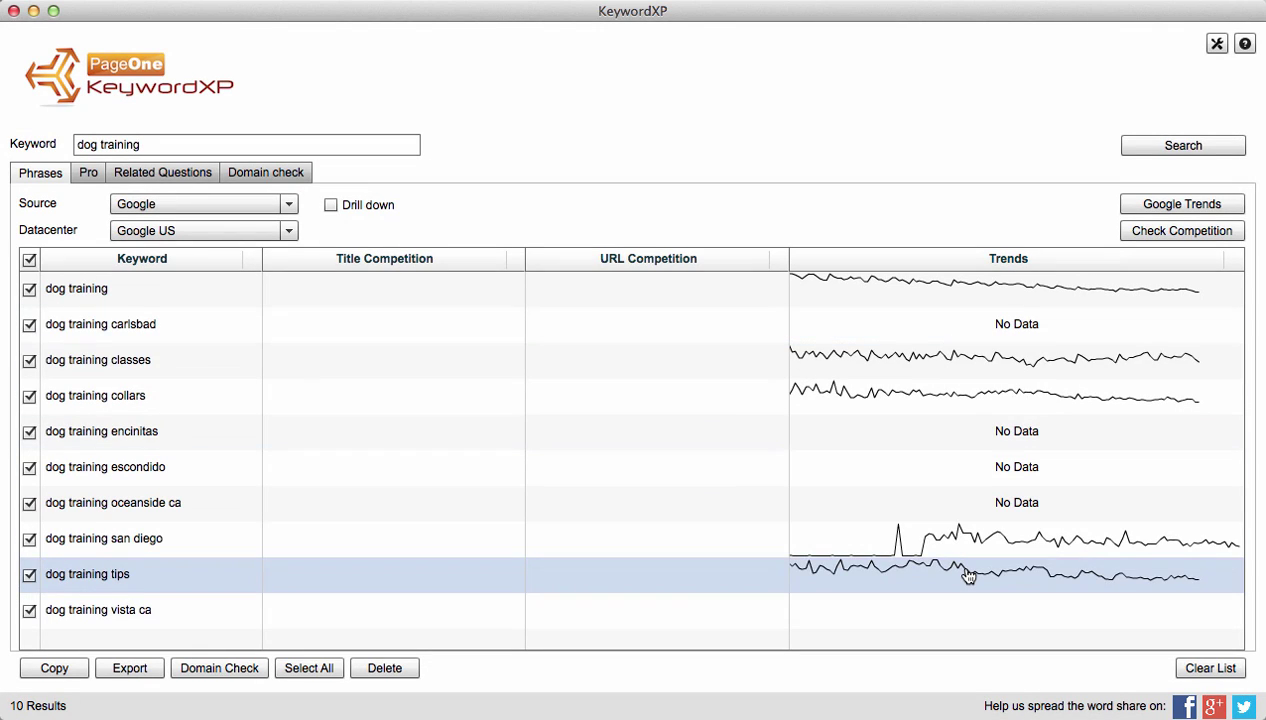
{"action": "left_click", "coordinate": [1155, 205]}
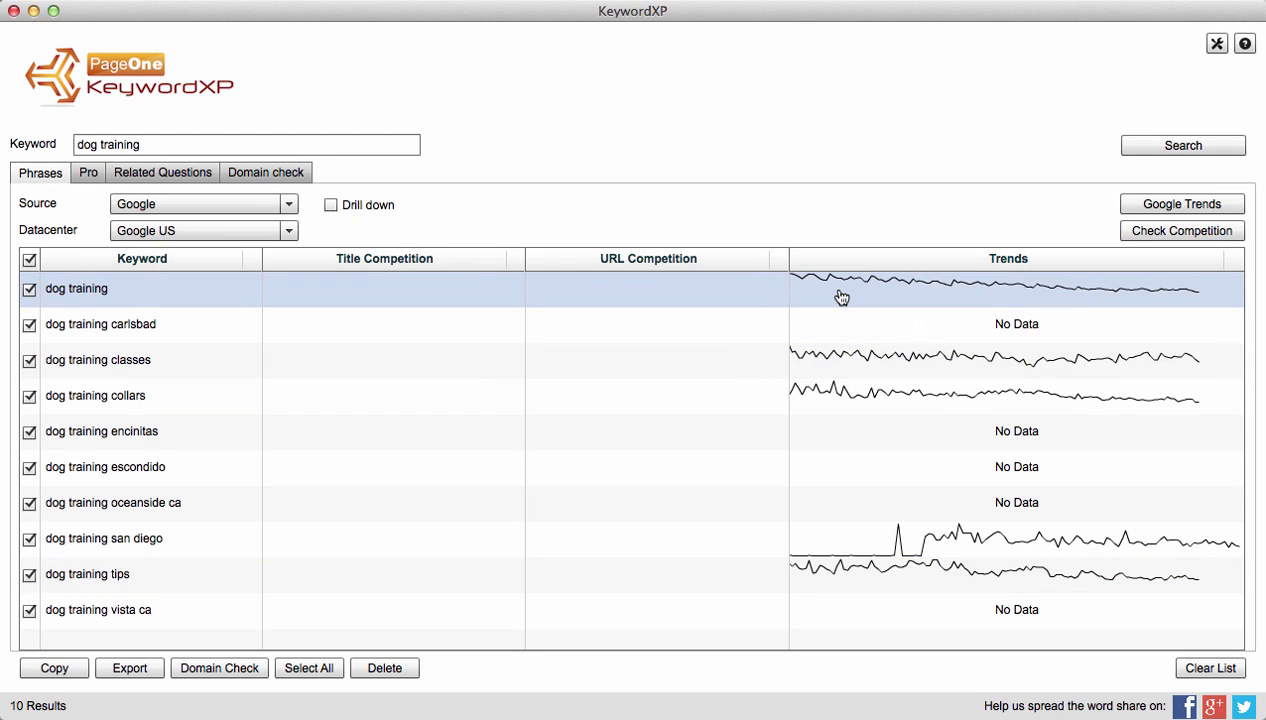
Uncheck all, leaving only dog training, dog training classes and dog training collars checked.
{"action": "left_click", "coordinate": [29, 261]}
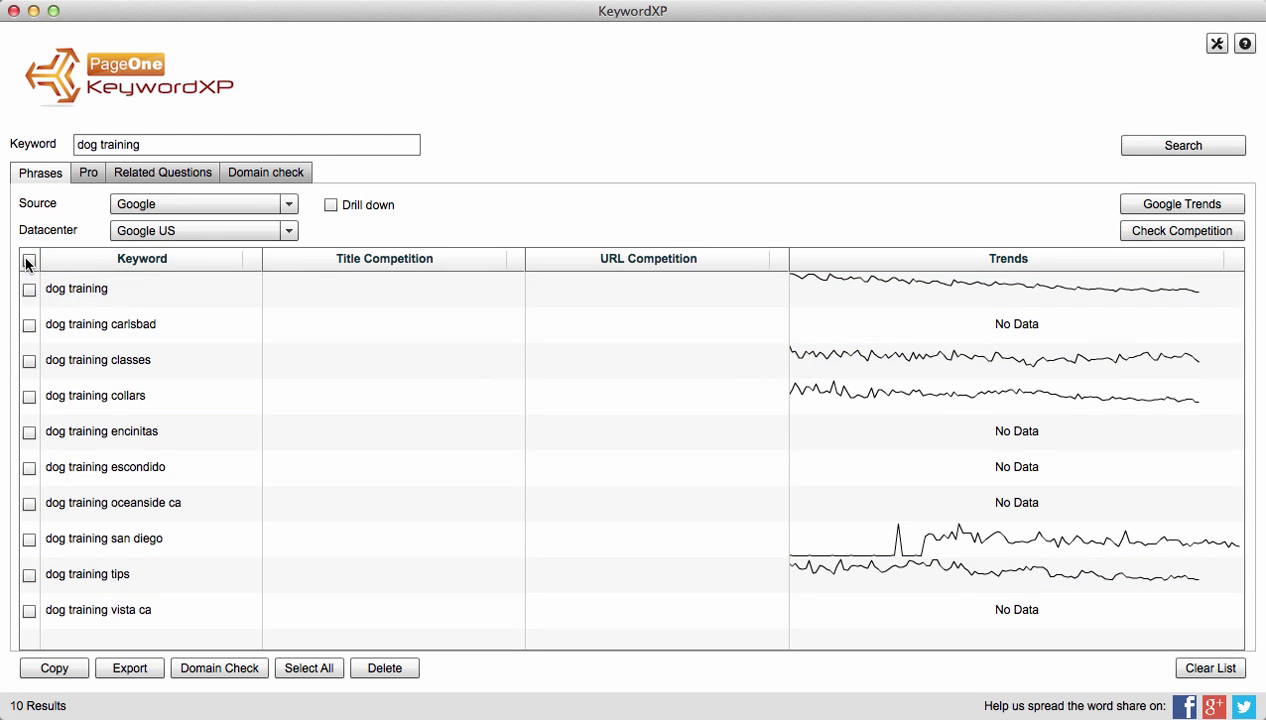
{"action": "left_click", "coordinate": [30, 290]}
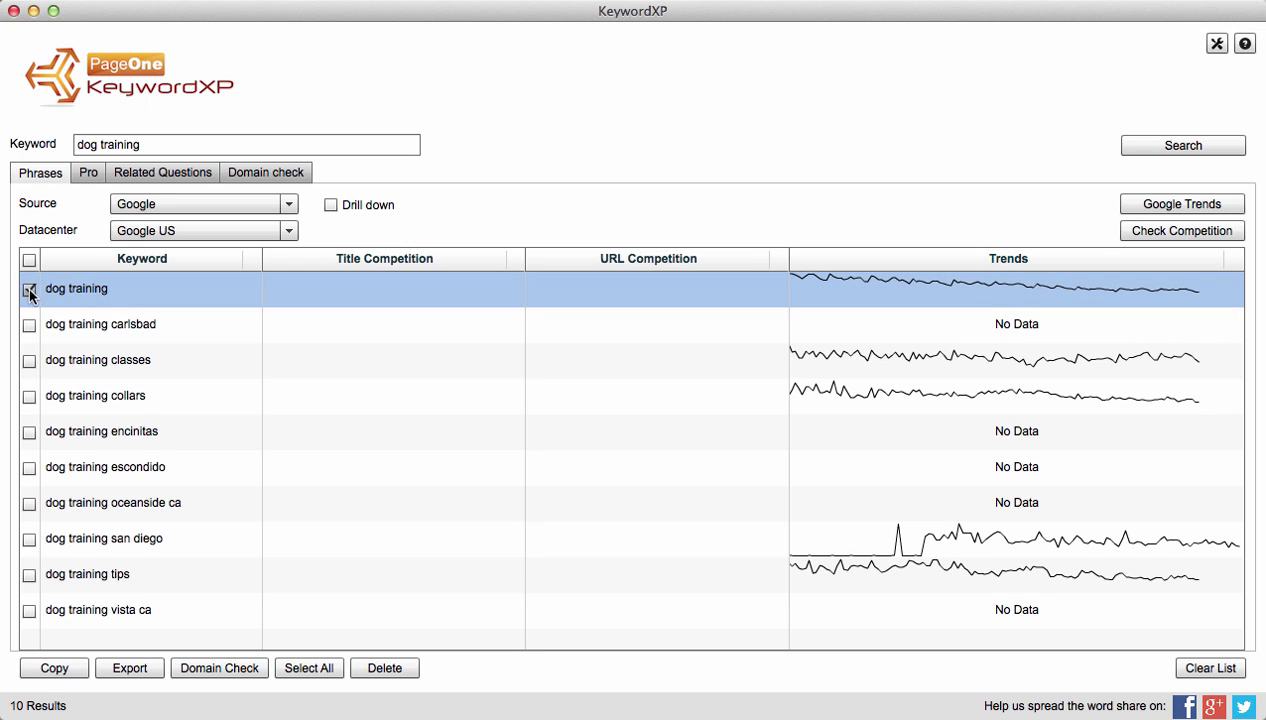
{"action": "left_click", "coordinate": [29, 361]}
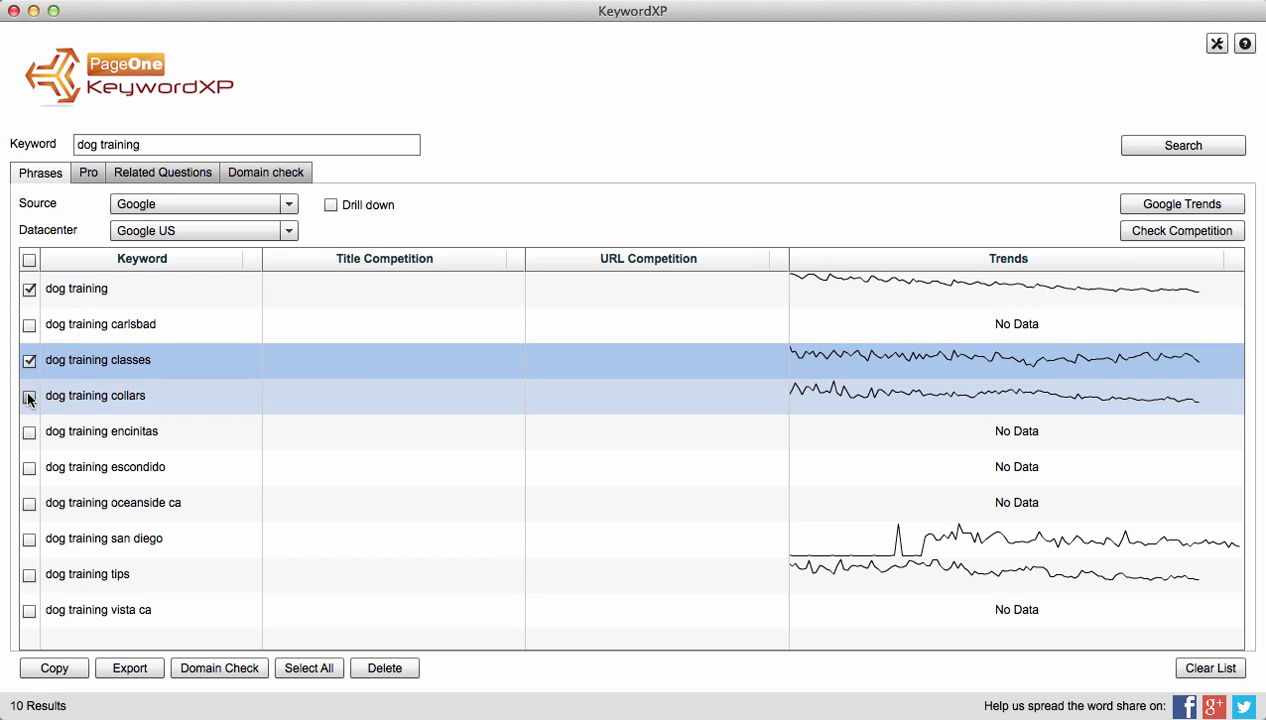
{"action": "left_click", "coordinate": [29, 397]}
{"action": "left_click", "coordinate": [29, 576]}
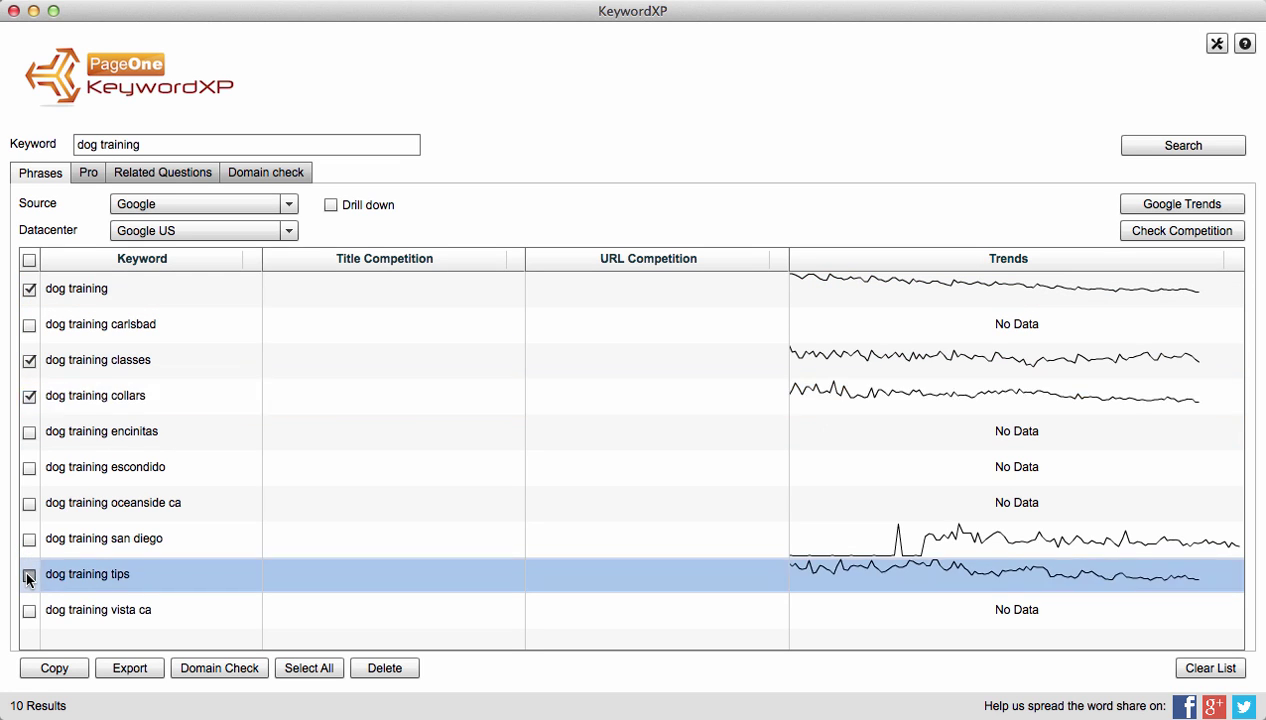
Add dog training tips and get Title/URL competition counts for the four checked keywords.
{"action": "left_click", "coordinate": [30, 553]}
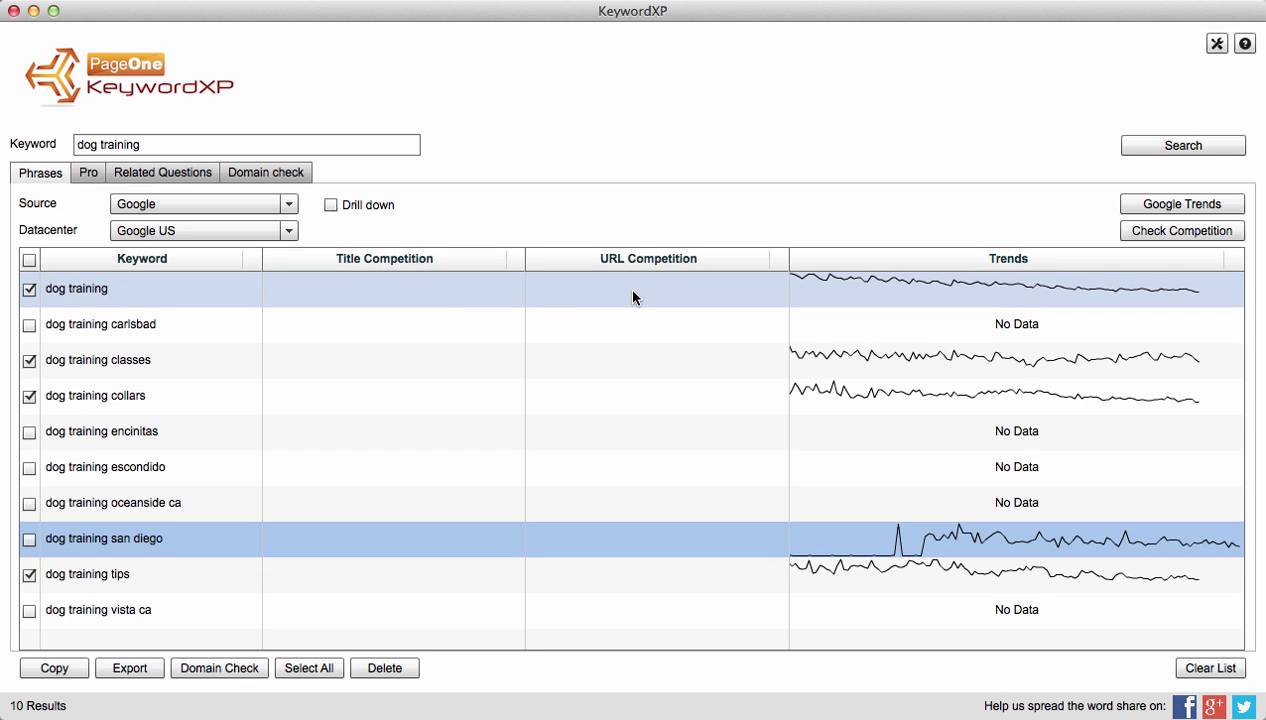
{"action": "left_click", "coordinate": [1135, 231]}
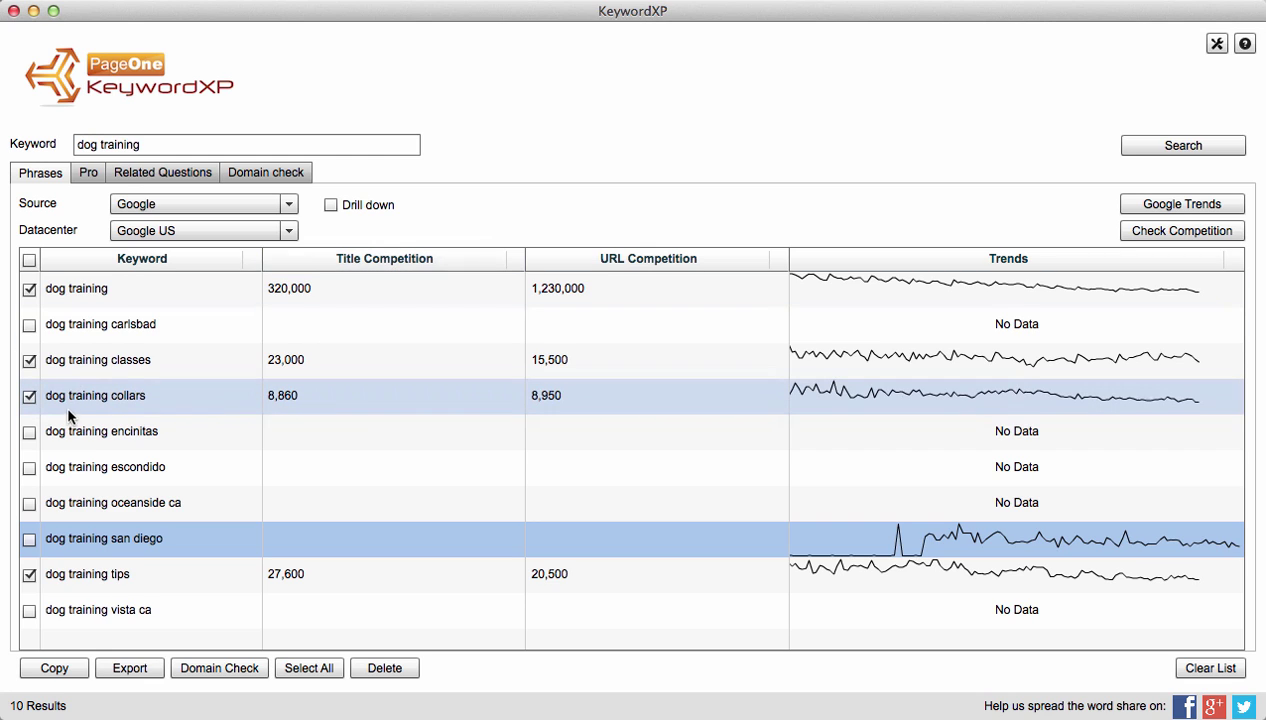
Drill down on 'dog training collars' and browse its related collar keywords, 217 in total.
{"action": "left_click", "coordinate": [160, 397]}
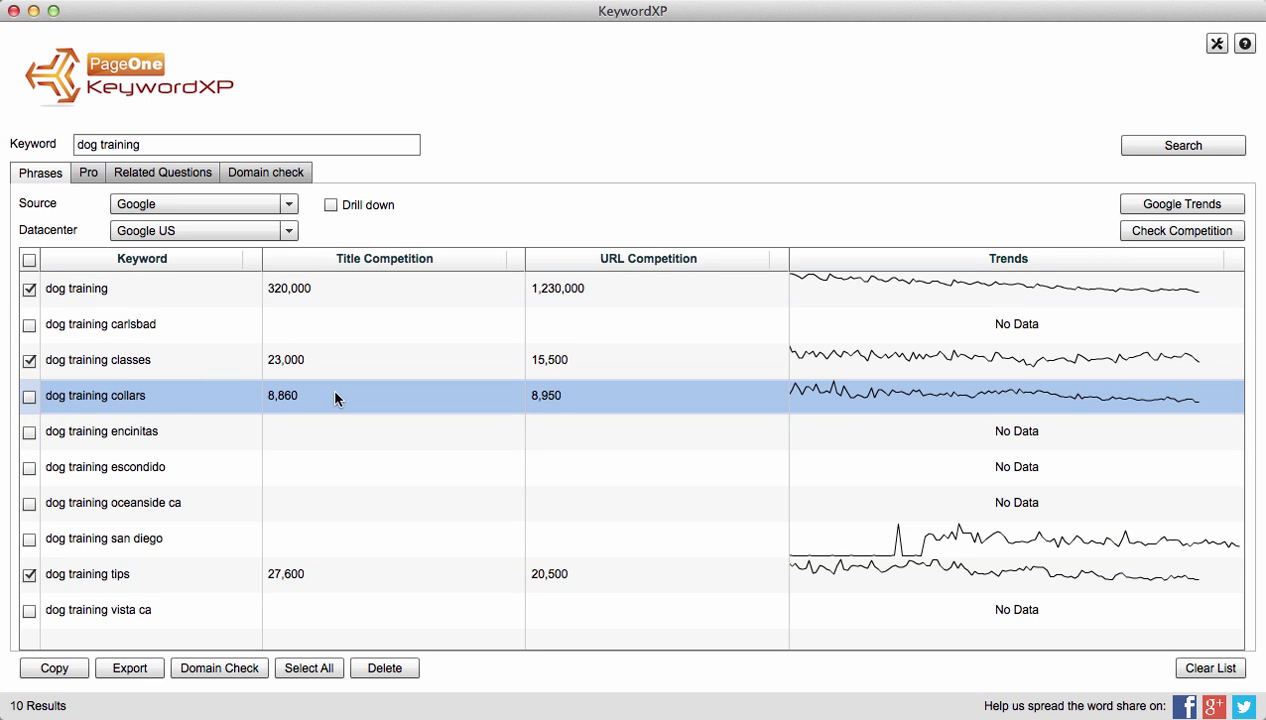
{"action": "double_click", "coordinate": [212, 396]}
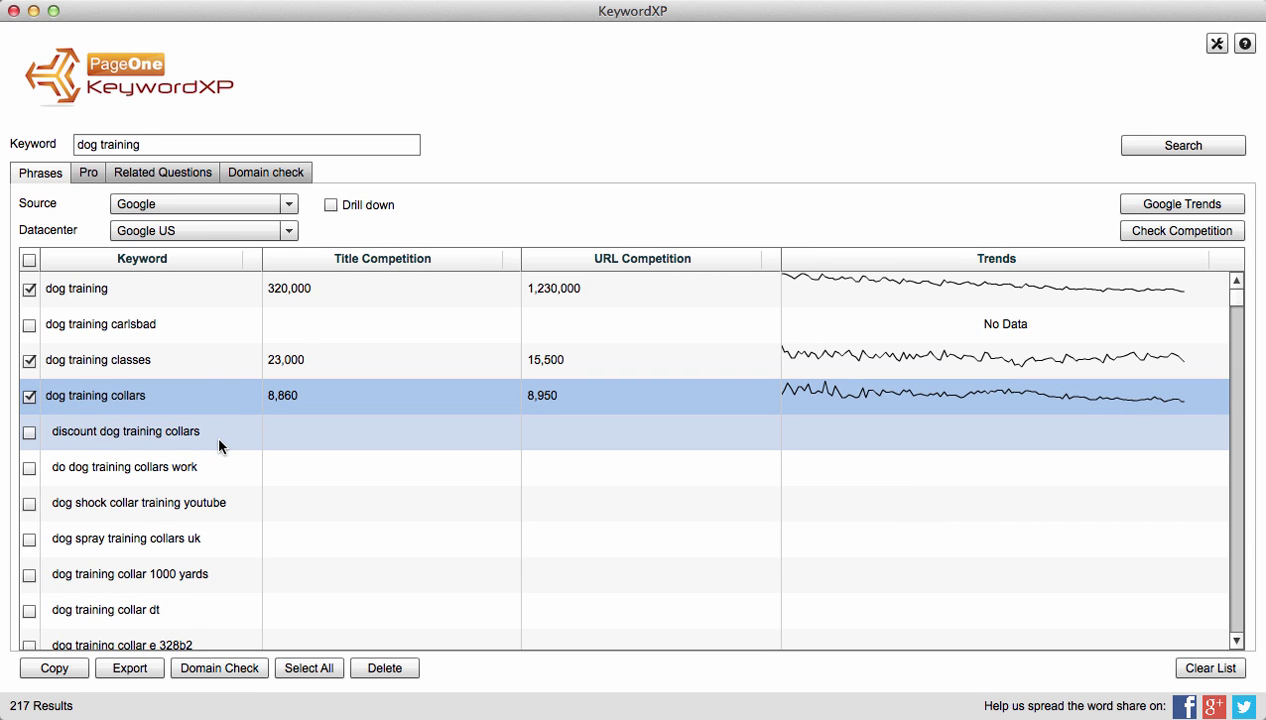
{"action": "scroll", "coordinate": [216, 433], "scroll_direction": "down", "scroll_amount": 2}
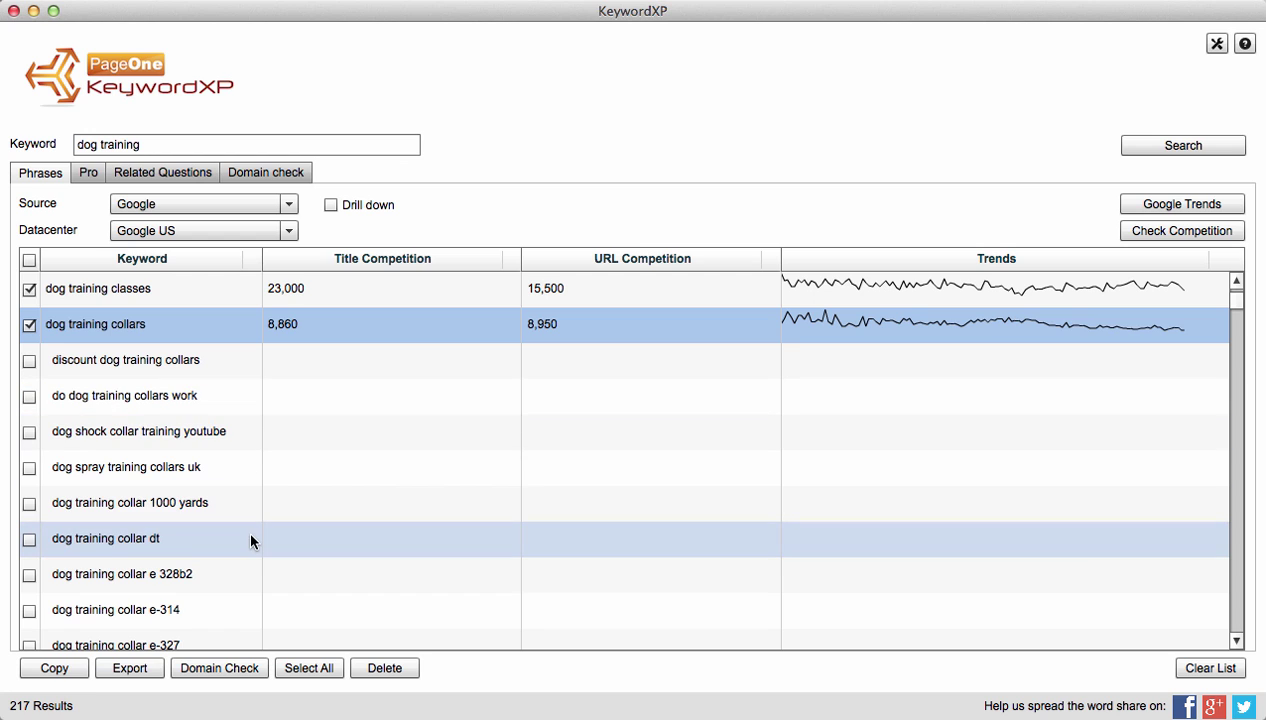
{"action": "scroll", "coordinate": [250, 541], "scroll_direction": "down", "scroll_amount": 2}
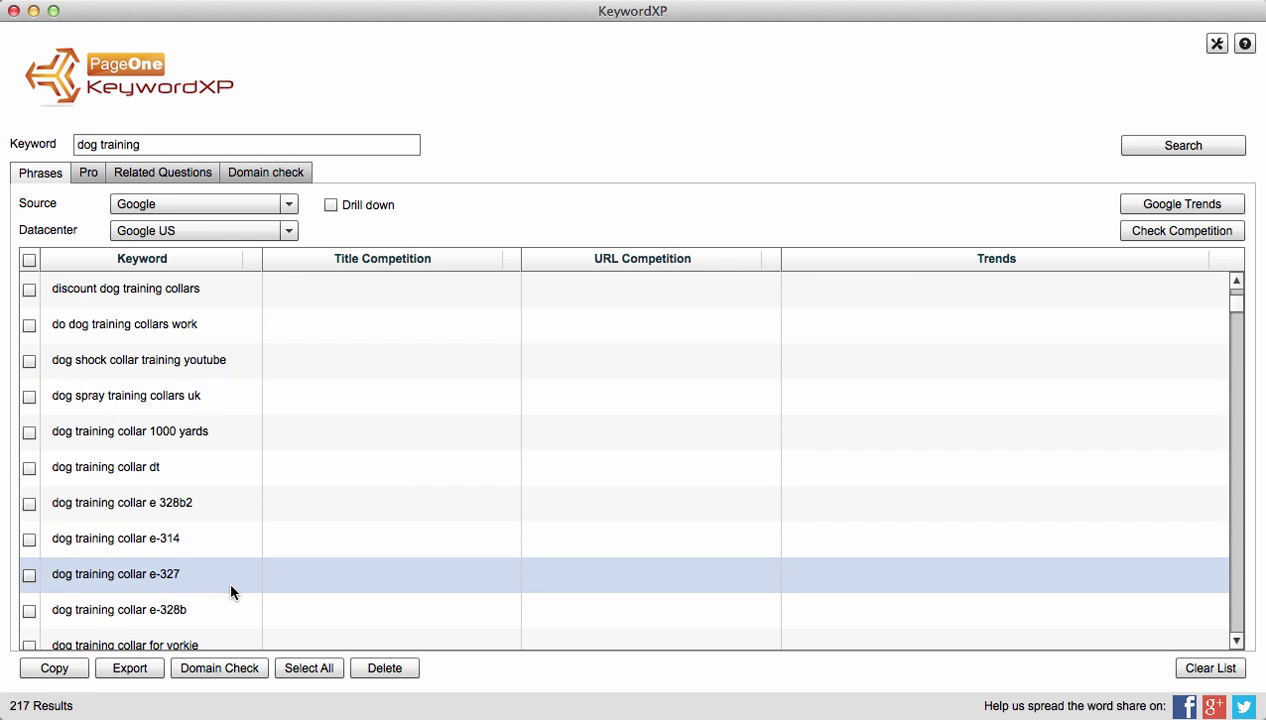
{"action": "scroll", "coordinate": [233, 590], "scroll_direction": "down", "scroll_amount": 3}
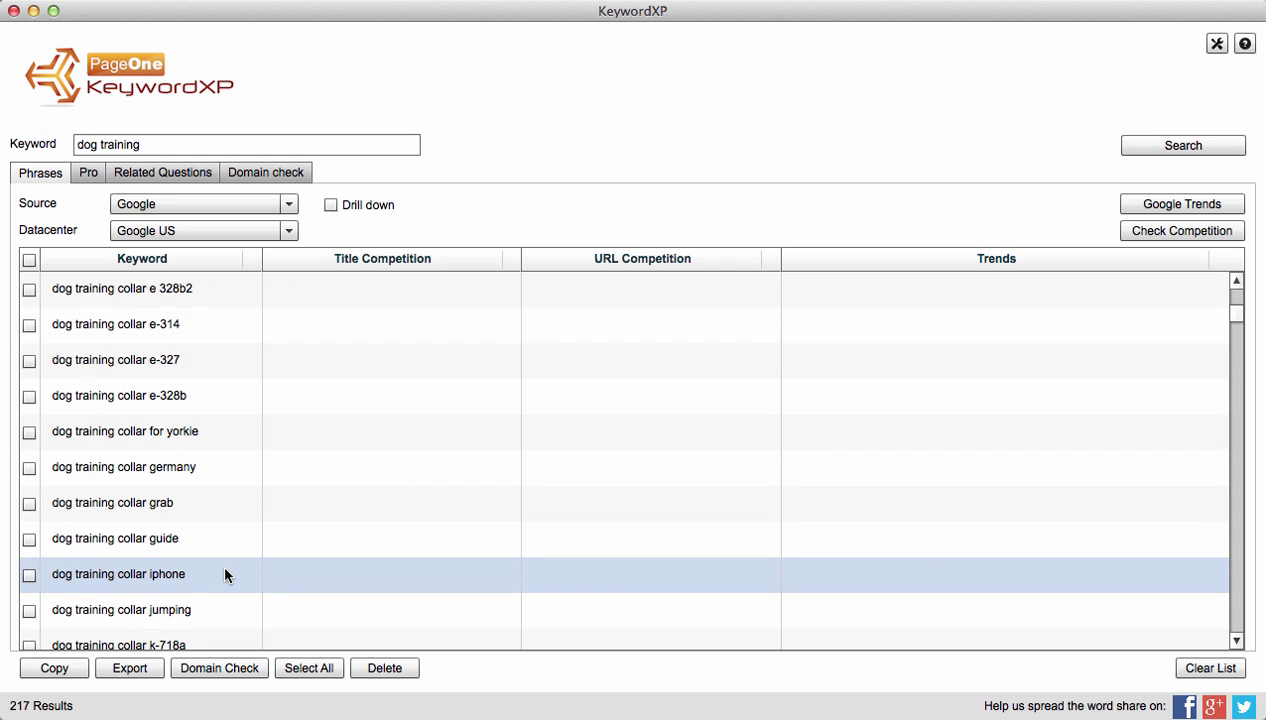
{"action": "scroll", "coordinate": [225, 574], "scroll_direction": "down", "scroll_amount": 3}
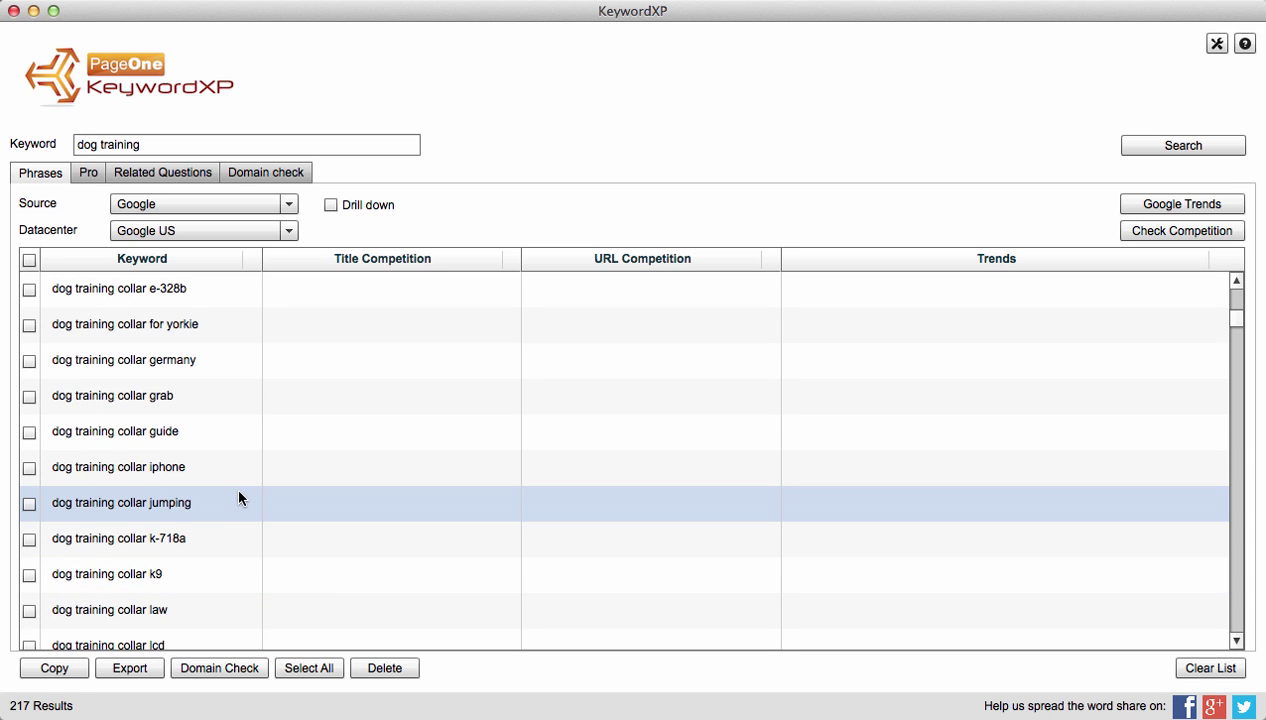
{"action": "scroll", "coordinate": [247, 354], "scroll_direction": "up", "scroll_amount": 10}
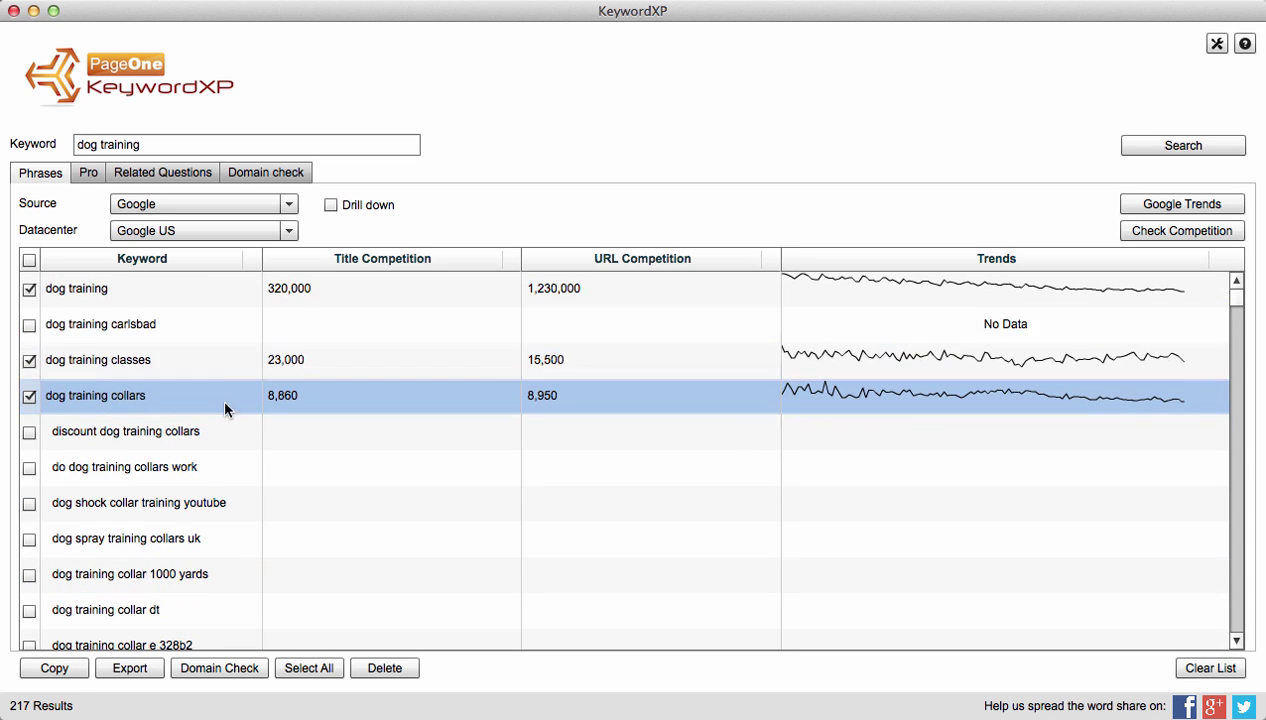
{"action": "scroll", "coordinate": [226, 410], "scroll_direction": "down", "scroll_amount": 15}
{"action": "scroll", "coordinate": [224, 413], "scroll_direction": "down", "scroll_amount": 3}
{"action": "scroll", "coordinate": [224, 413], "scroll_direction": "up", "scroll_amount": 10}
{"action": "scroll", "coordinate": [224, 413], "scroll_direction": "up", "scroll_amount": 5}
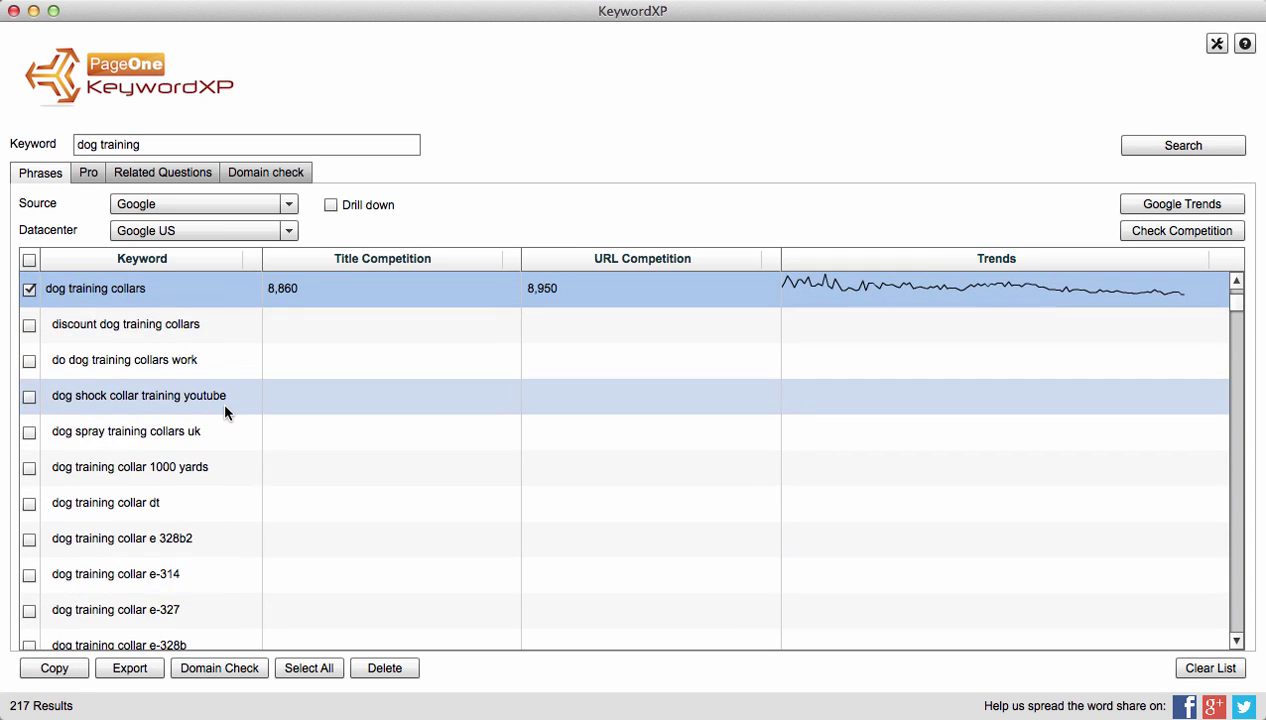
{"action": "scroll", "coordinate": [224, 410], "scroll_direction": "up", "scroll_amount": 3}
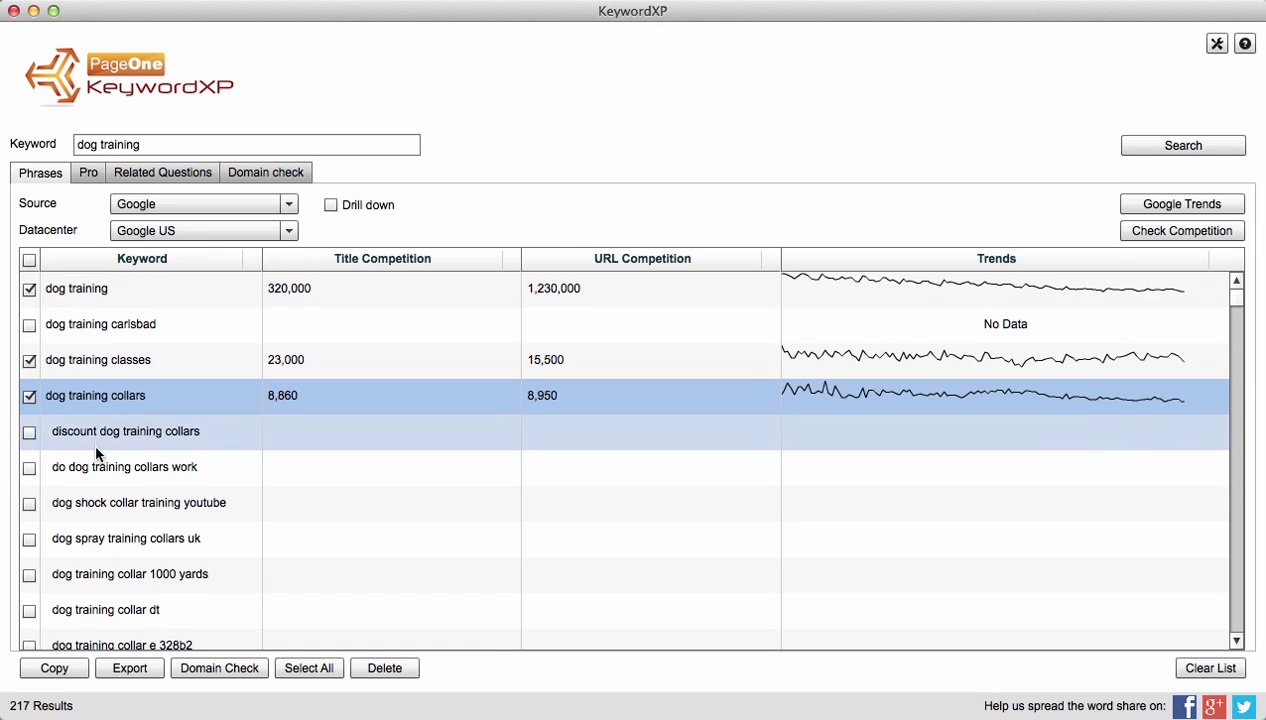
{"action": "left_click", "coordinate": [78, 674]}
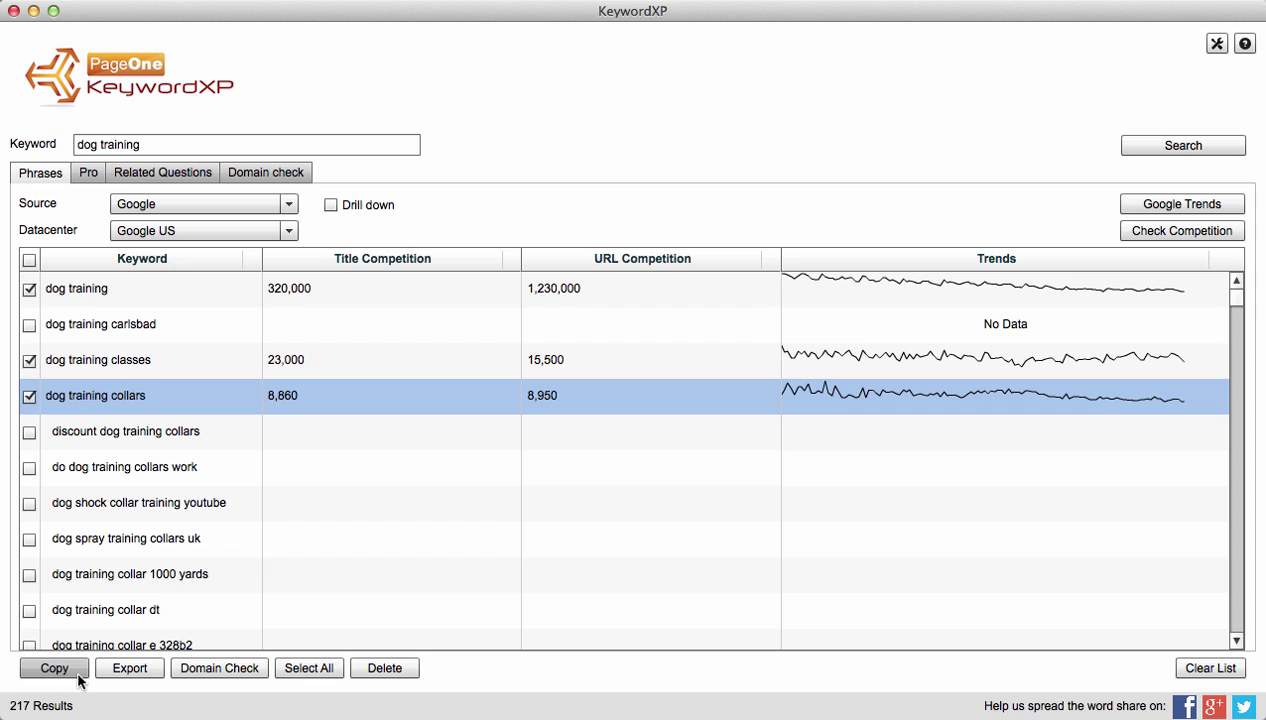